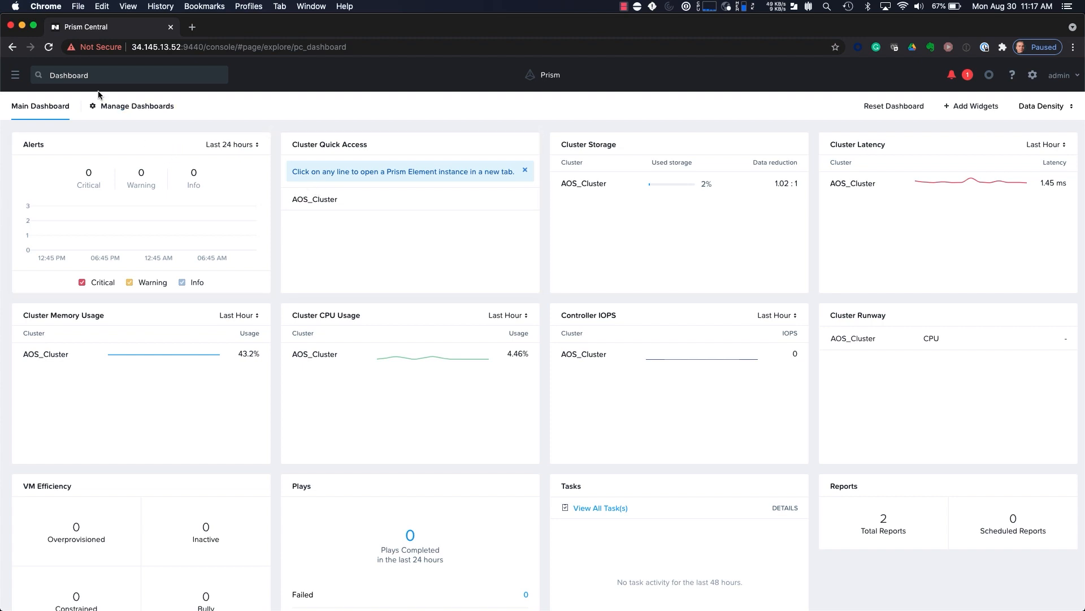
Open the AHV_user role from the Roles list, review its permissions and role assignment, and close its details.
{"action": "left_click", "coordinate": [17, 76]}
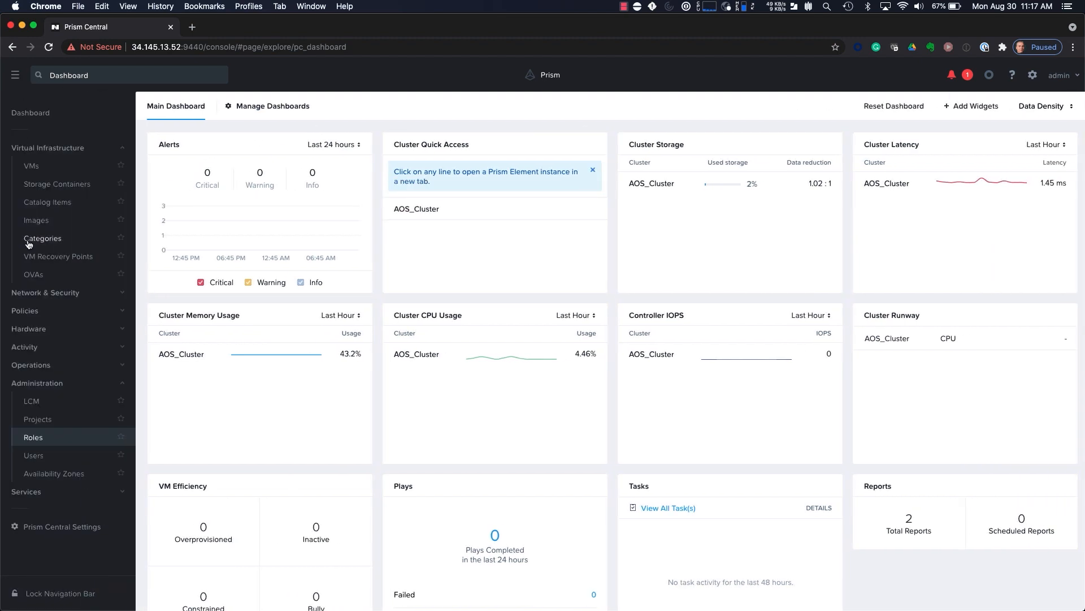
{"action": "left_click", "coordinate": [35, 439]}
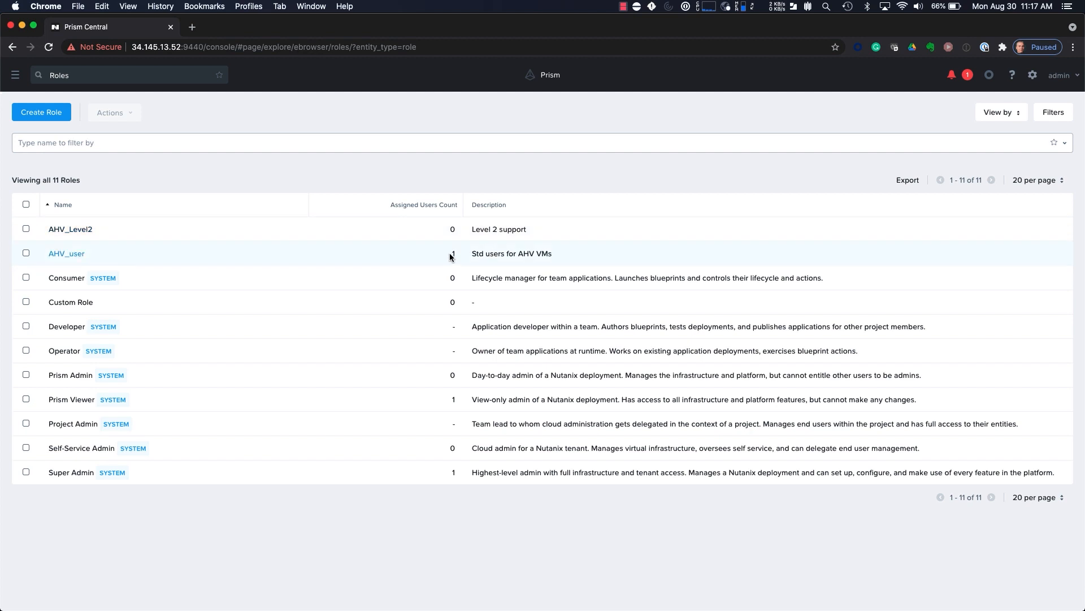
{"action": "left_click", "coordinate": [66, 254]}
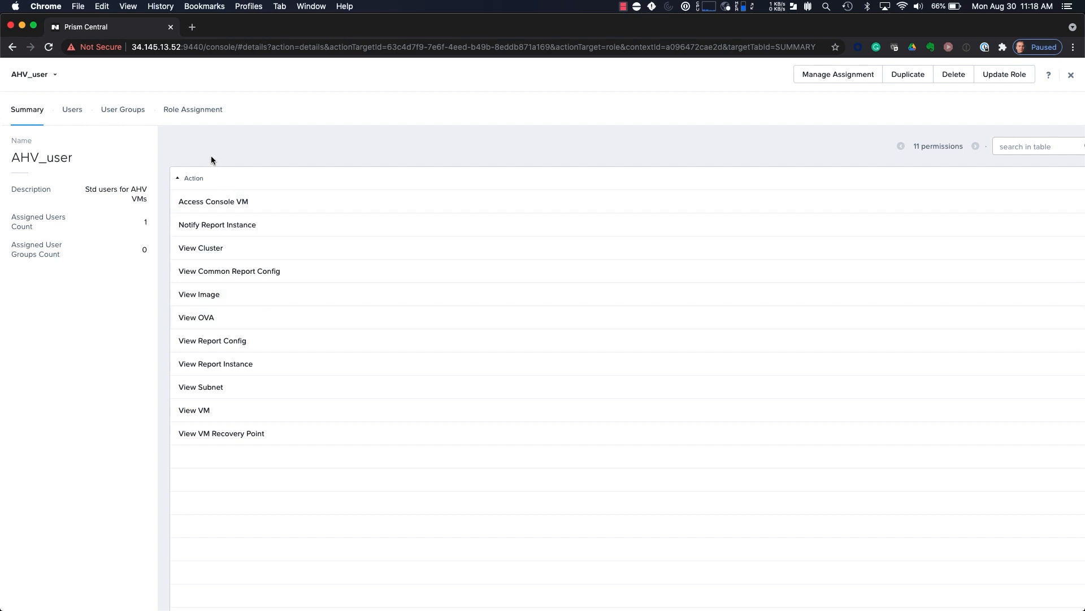
{"action": "left_click", "coordinate": [185, 109]}
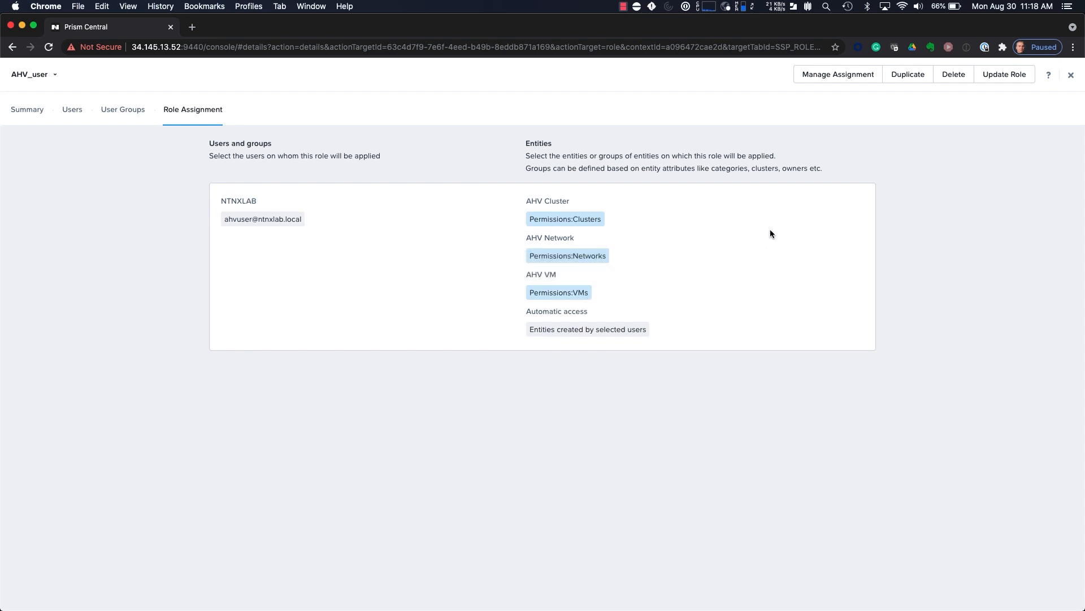
{"action": "left_click", "coordinate": [1071, 75]}
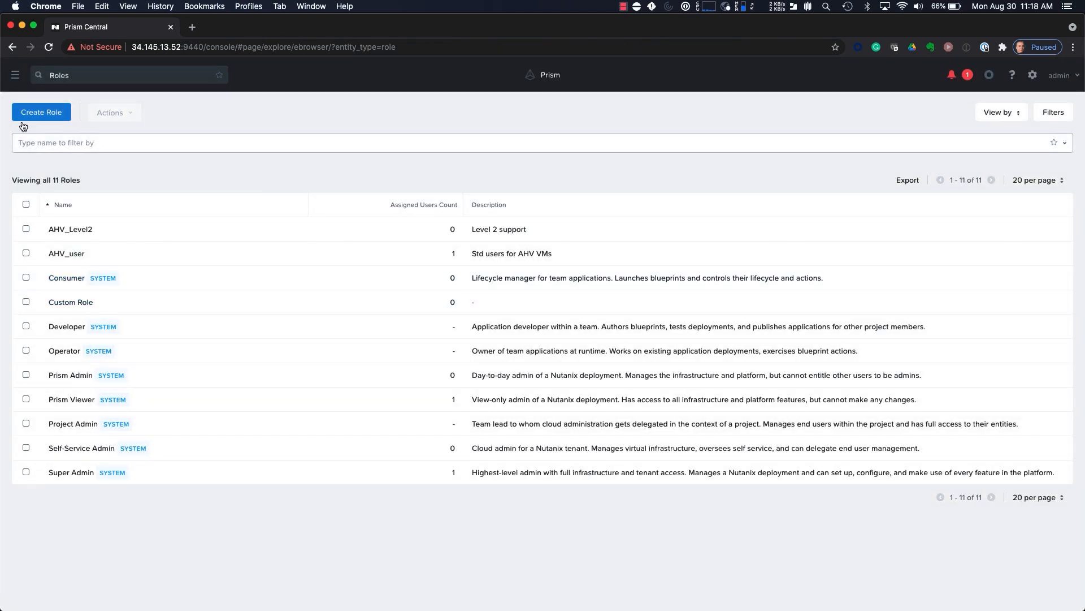
Open the Categories list and expand the Permissions category to examine its values and assigned entities.
{"action": "left_click", "coordinate": [15, 75]}
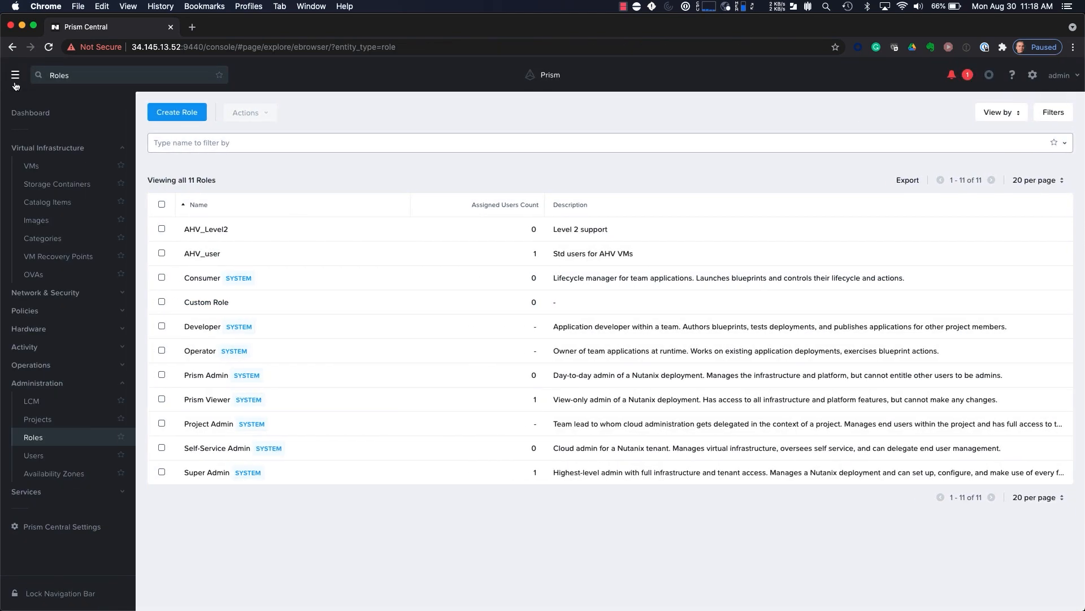
{"action": "left_click", "coordinate": [49, 238]}
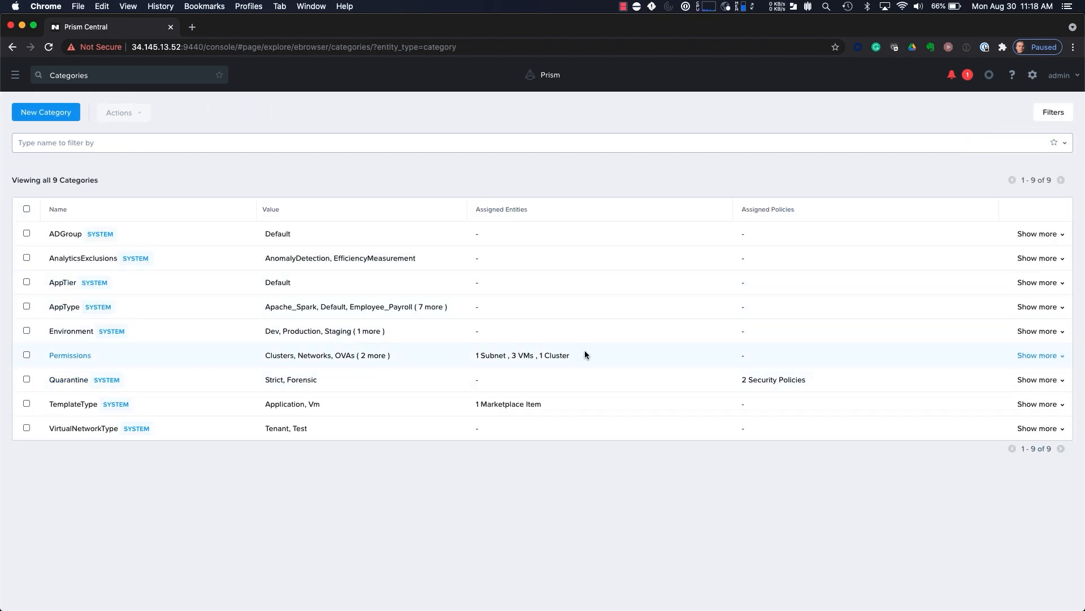
{"action": "left_click", "coordinate": [1038, 356]}
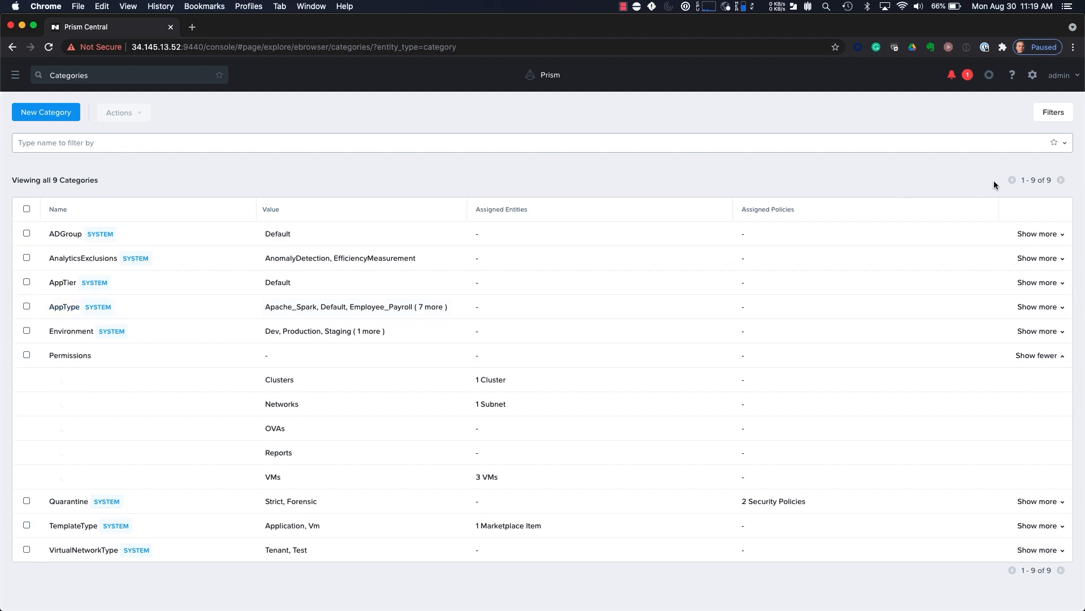
Revisit the Roles list and open the administrator's list of VMs.
{"action": "left_click", "coordinate": [16, 75]}
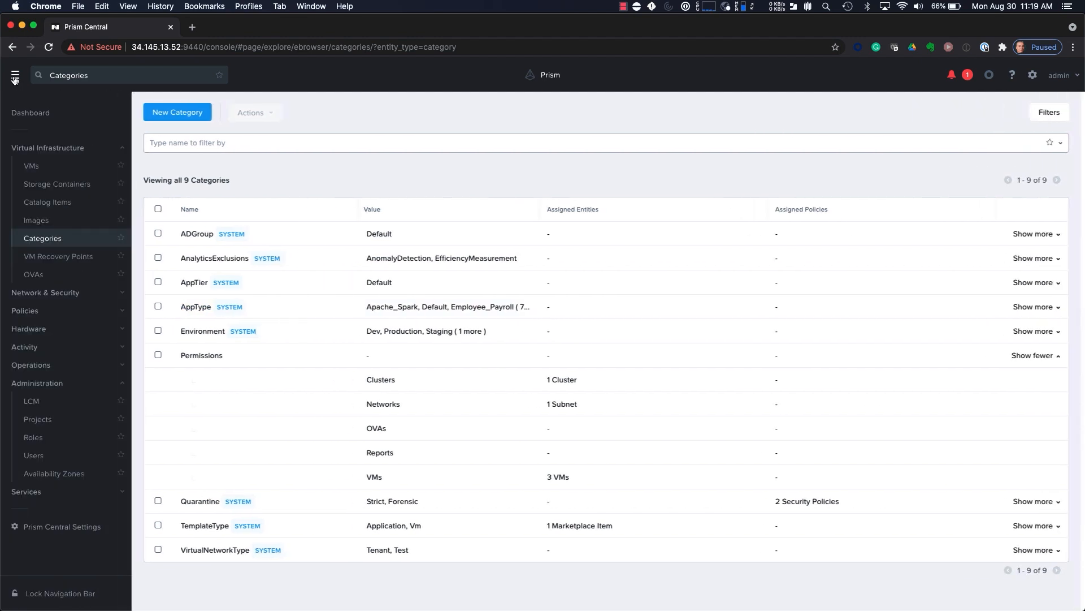
{"action": "left_click", "coordinate": [41, 439]}
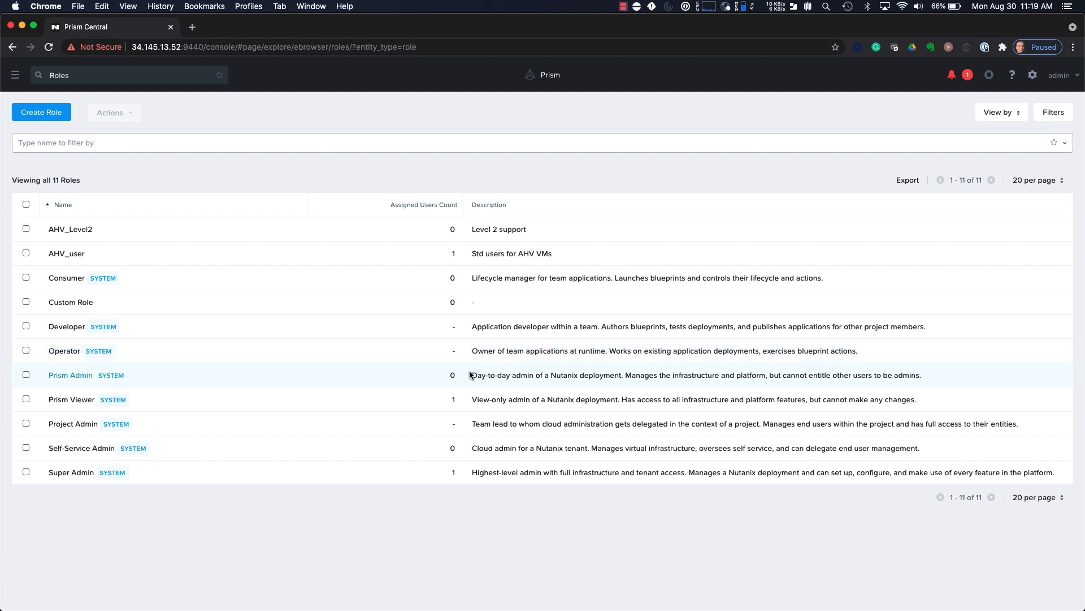
{"action": "left_click", "coordinate": [16, 80]}
{"action": "left_click", "coordinate": [32, 165]}
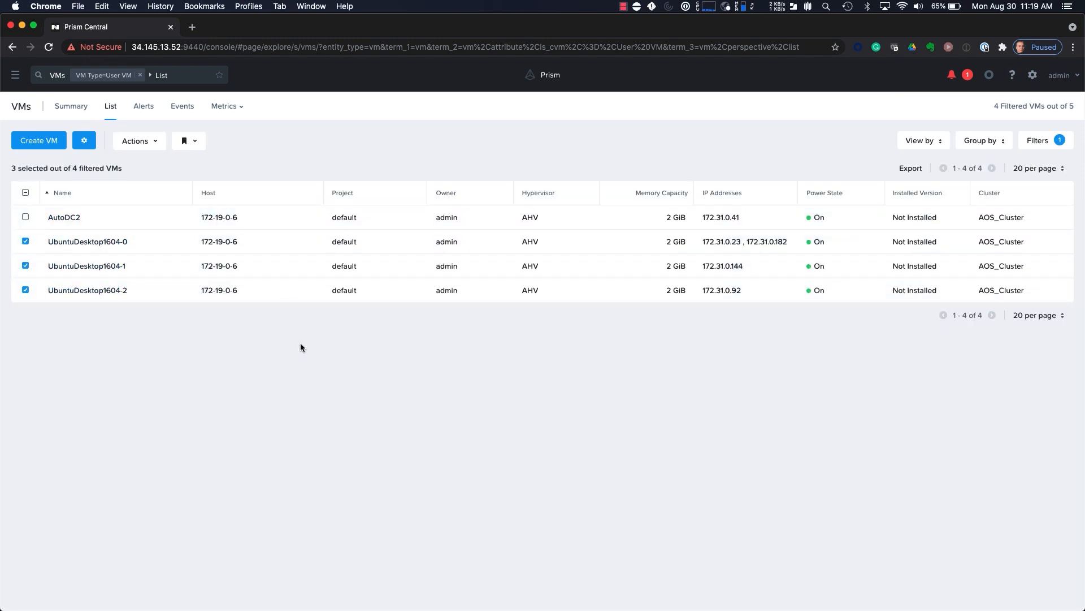
Switch to the standard user's incognito Prism Central window and view the clusters available to that account.
{"action": "key", "text": "ctrl+Up"}
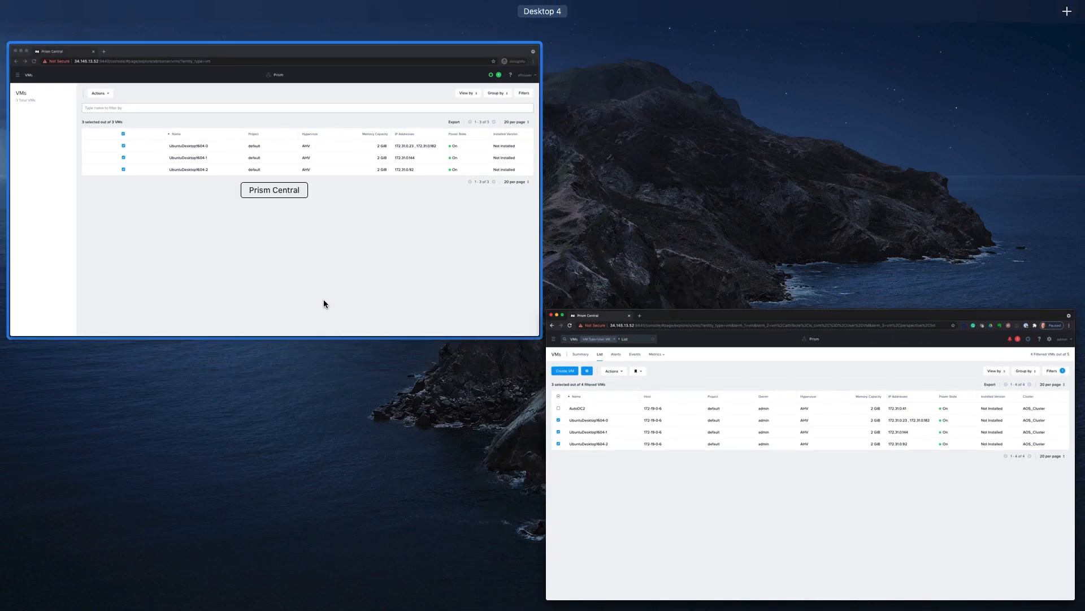
{"action": "left_click", "coordinate": [324, 299]}
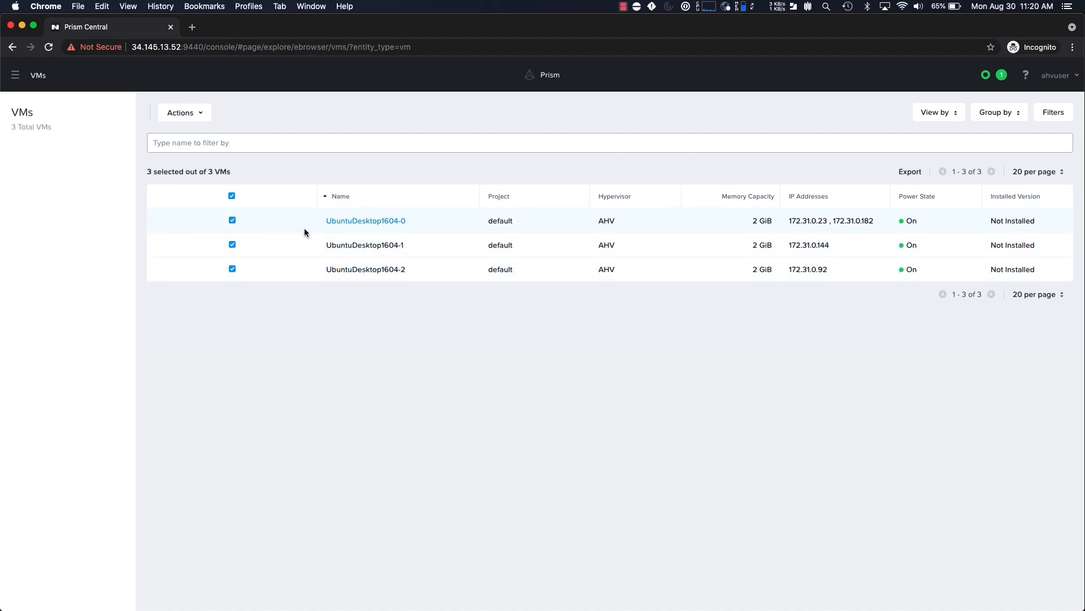
{"action": "left_click", "coordinate": [15, 75]}
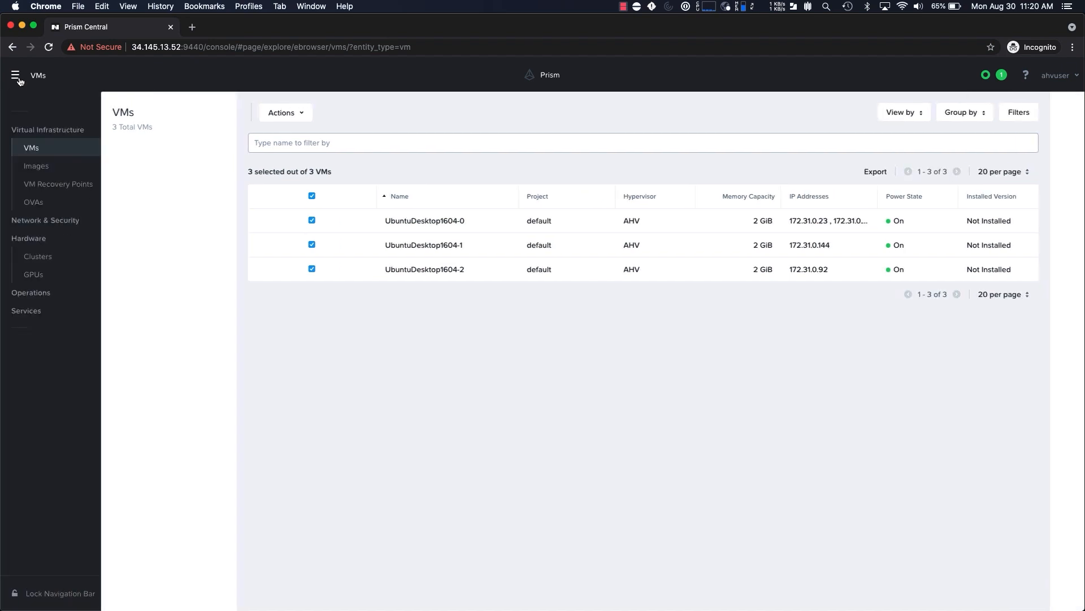
{"action": "left_click", "coordinate": [51, 257]}
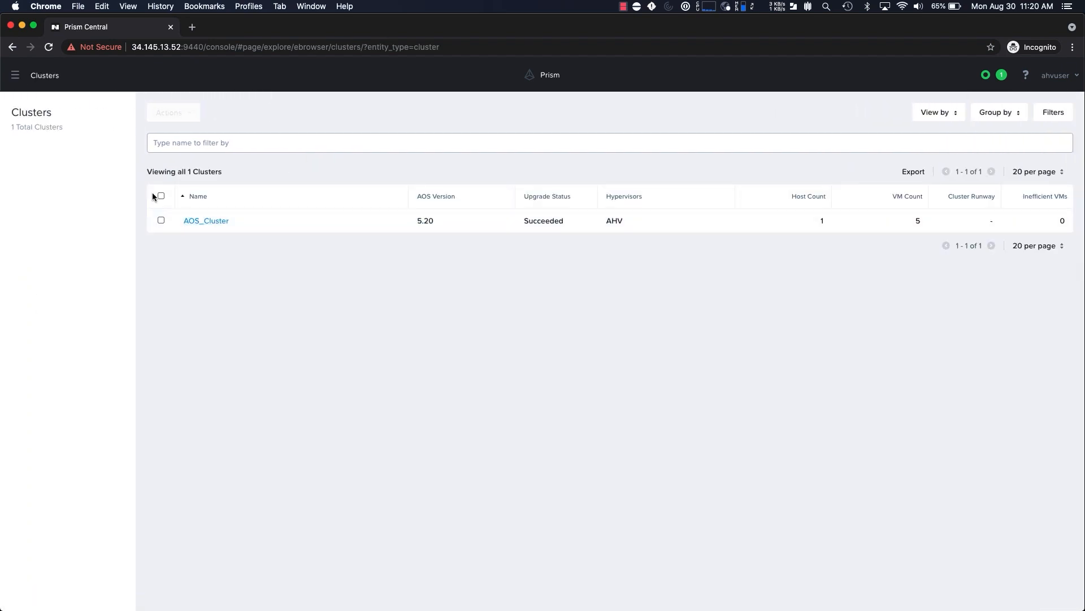
In the standard user's VM list, select only UbuntuDesktop1604-0 and examine which actions are permitted on it.
{"action": "left_click", "coordinate": [26, 78]}
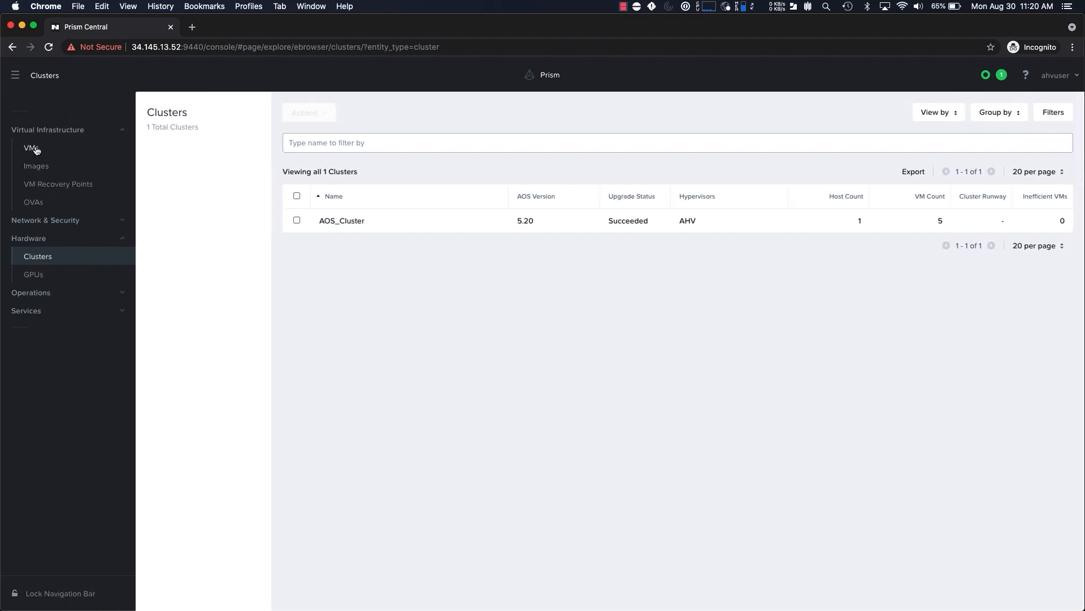
{"action": "left_click", "coordinate": [31, 151]}
{"action": "left_click", "coordinate": [232, 196]}
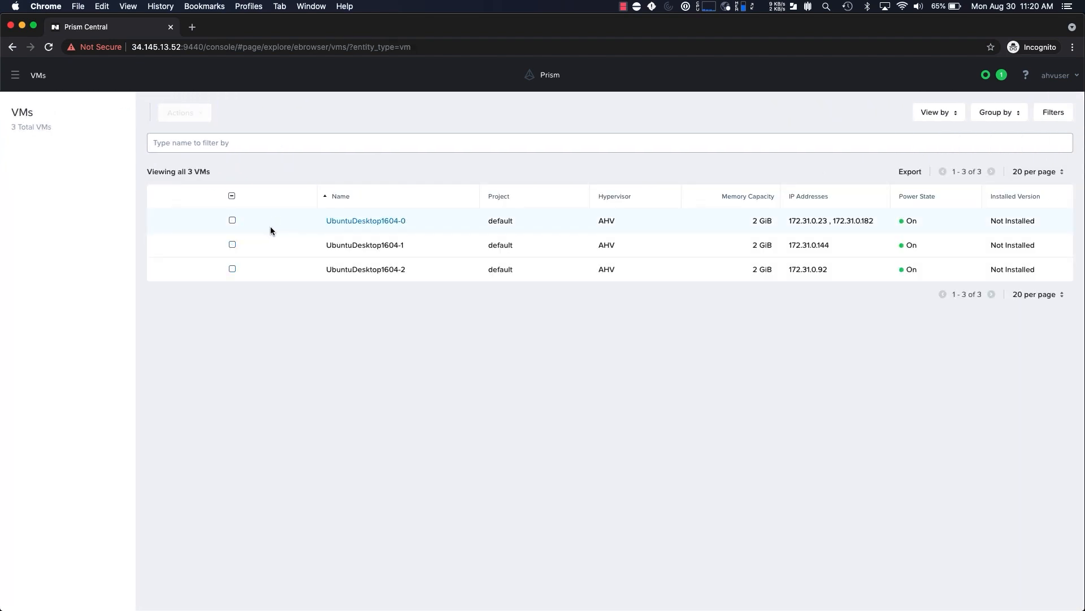
{"action": "left_click", "coordinate": [232, 220]}
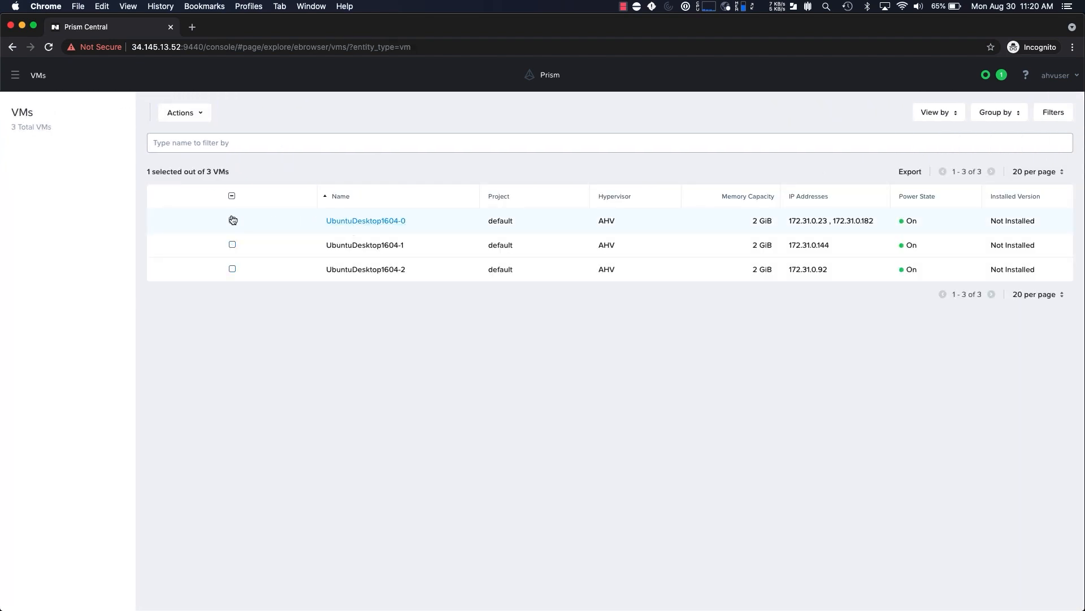
{"action": "left_click", "coordinate": [202, 114]}
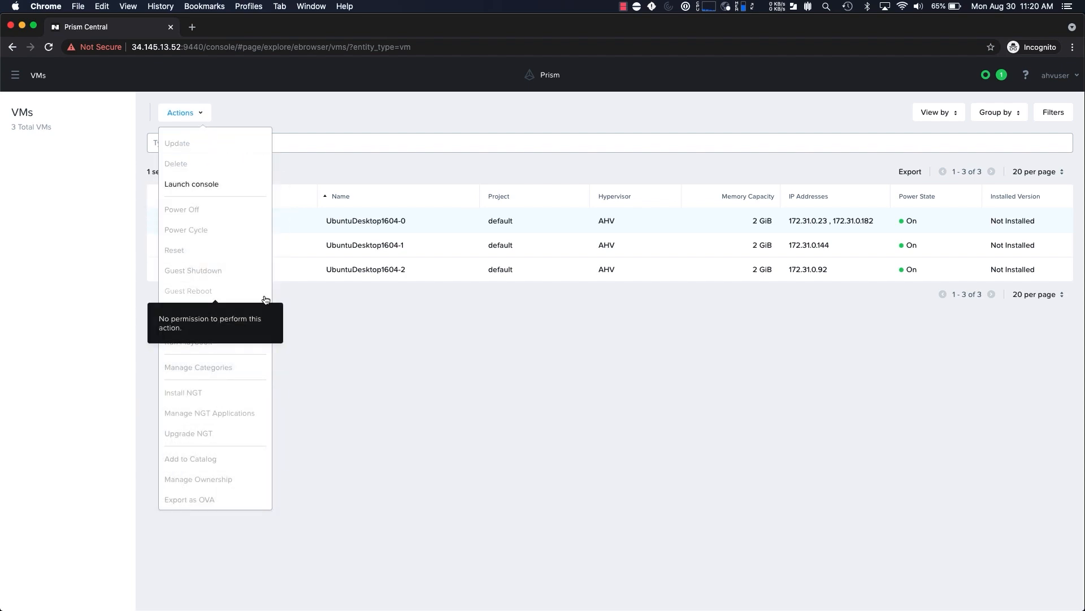
{"action": "left_click", "coordinate": [364, 320]}
Switch back to the administrator's Prism Central window and start creating a new role from the Roles list.
{"action": "key", "text": "ctrl+Up"}
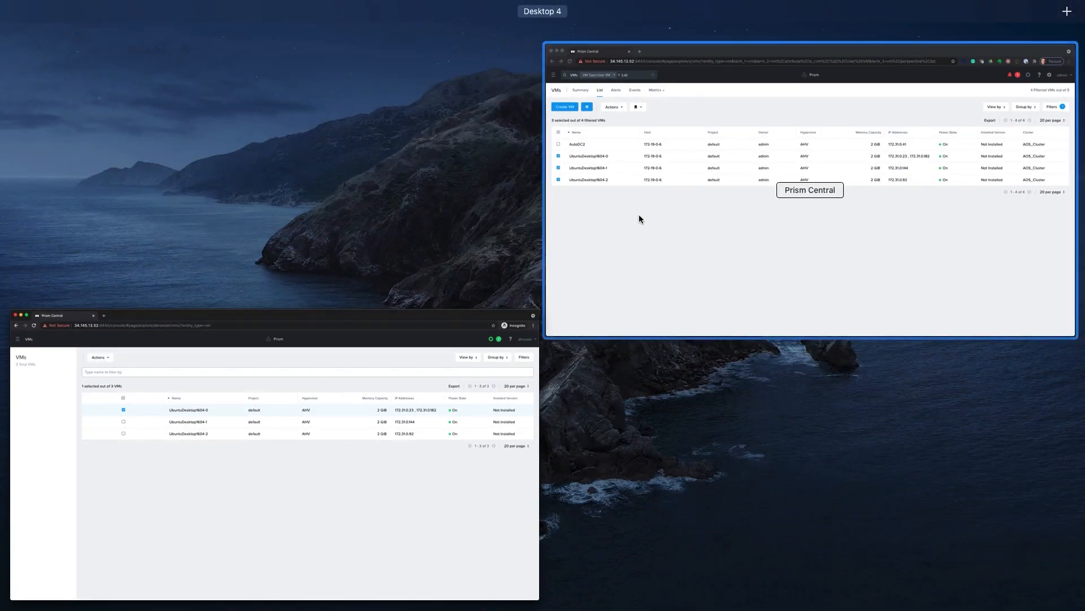
{"action": "left_click", "coordinate": [642, 223]}
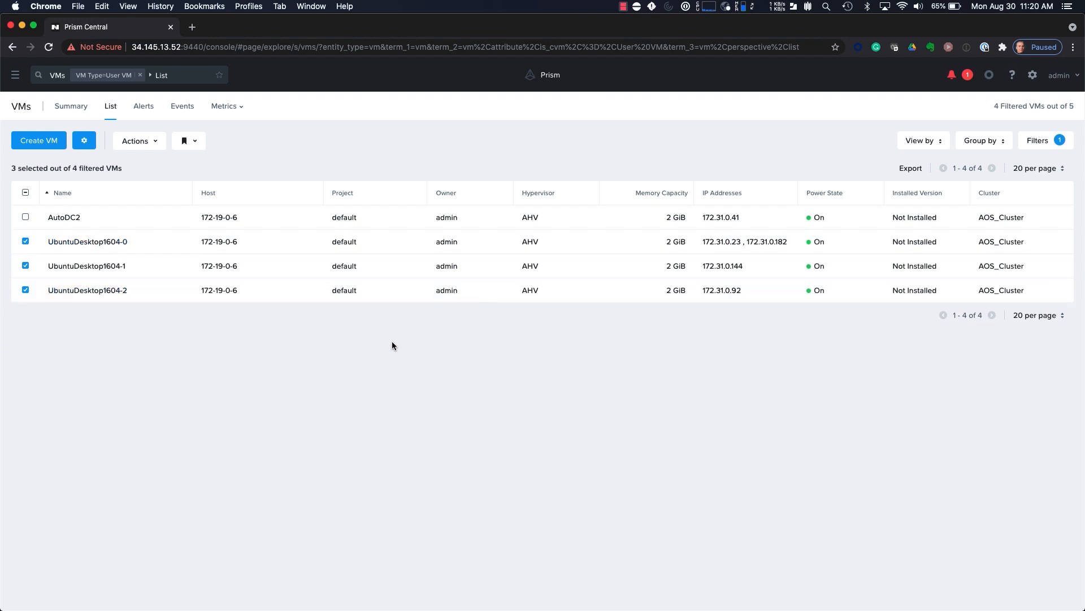
{"action": "left_click", "coordinate": [17, 77]}
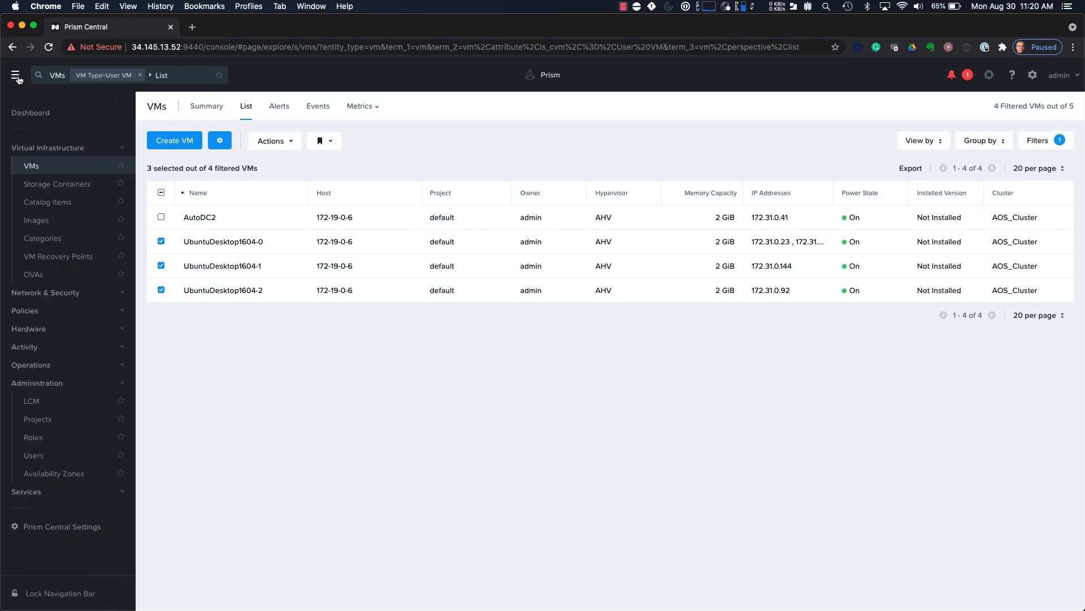
{"action": "left_click", "coordinate": [34, 444]}
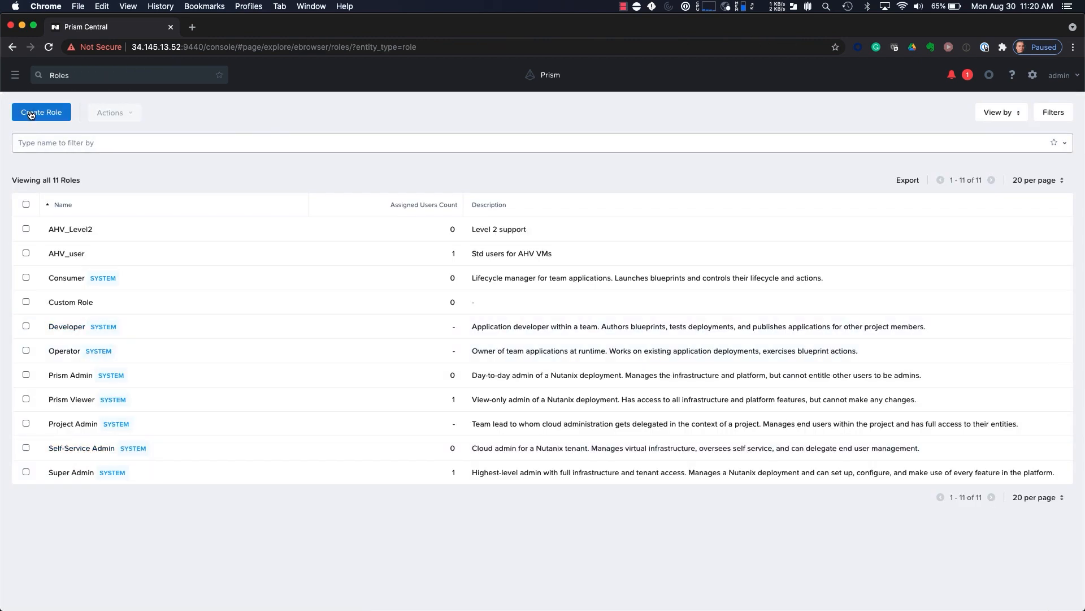
{"action": "left_click", "coordinate": [30, 113]}
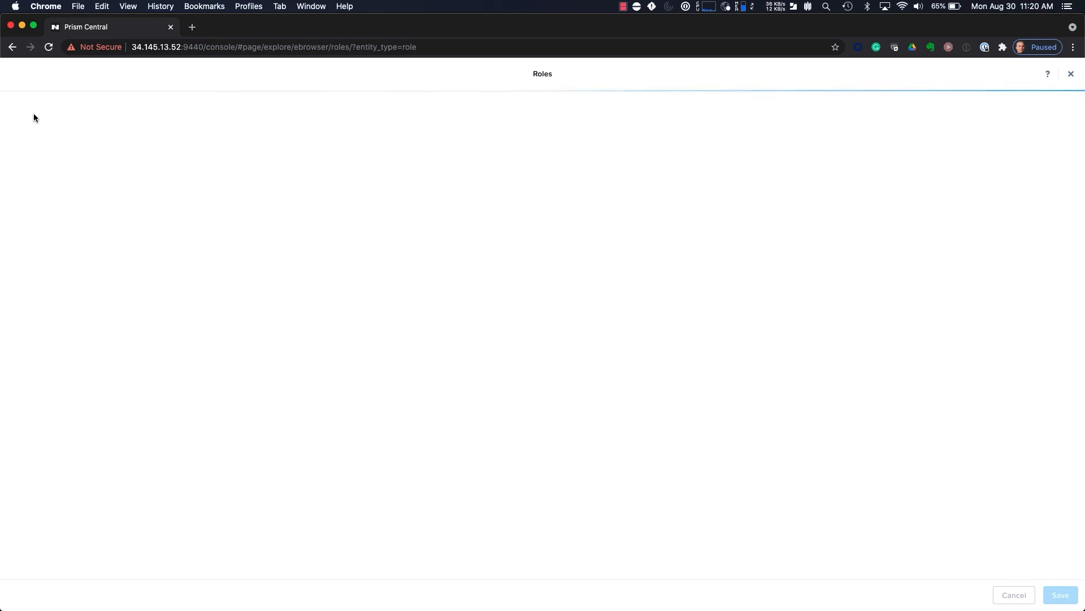
Name the new role AHV_Admin and enter the description "for administrating AHV VMs".
{"action": "left_click", "coordinate": [430, 150]}
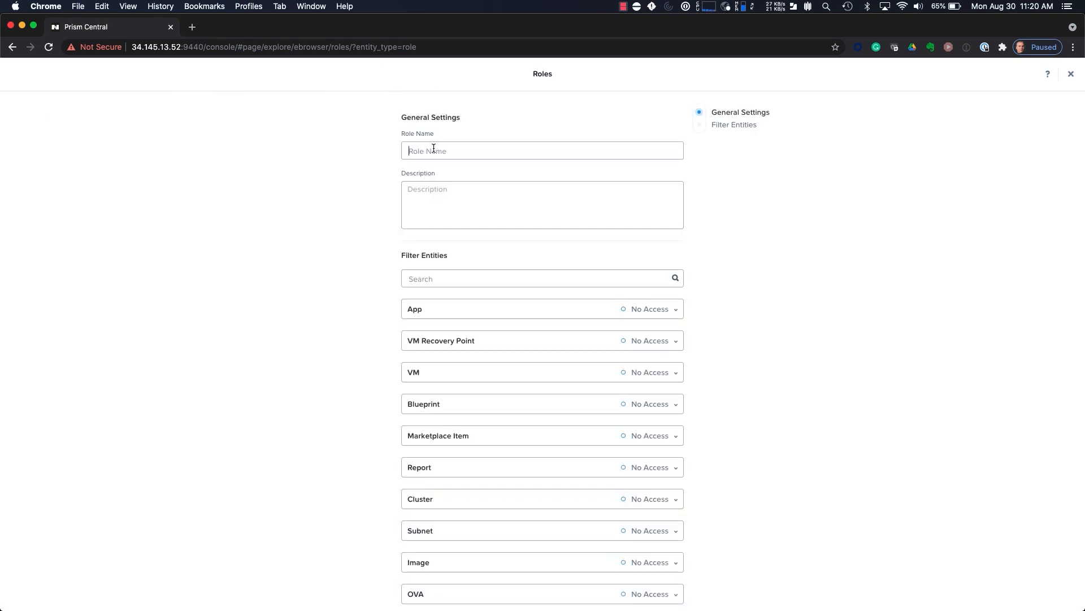
{"action": "type", "text": "AHV_Admin"}
{"action": "key", "text": "Tab"}
{"action": "type", "text": "fo"}
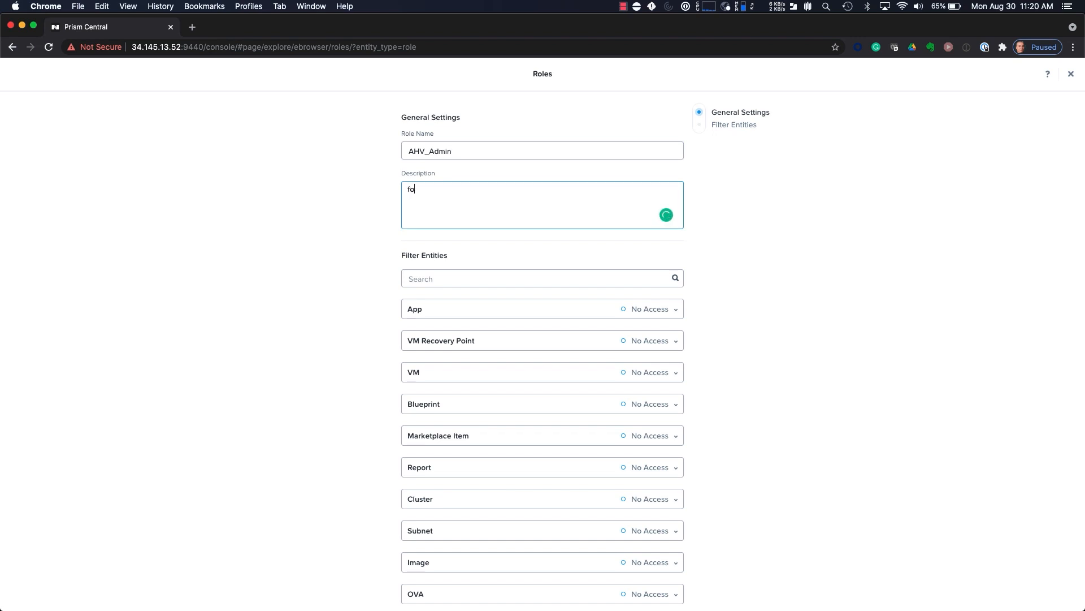
{"action": "type", "text": "r administttrating AHV VMs"}
Grant the role Full Access to the VM entity.
{"action": "scroll", "coordinate": [527, 257], "scroll_direction": "down", "scroll_amount": 3}
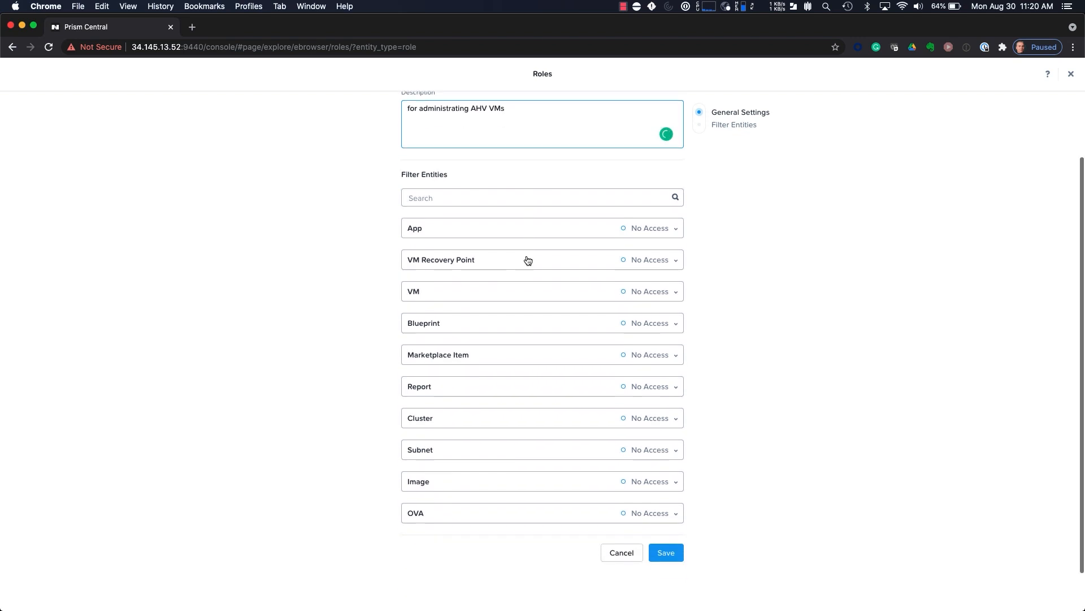
{"action": "scroll", "coordinate": [527, 258], "scroll_direction": "down", "scroll_amount": 1}
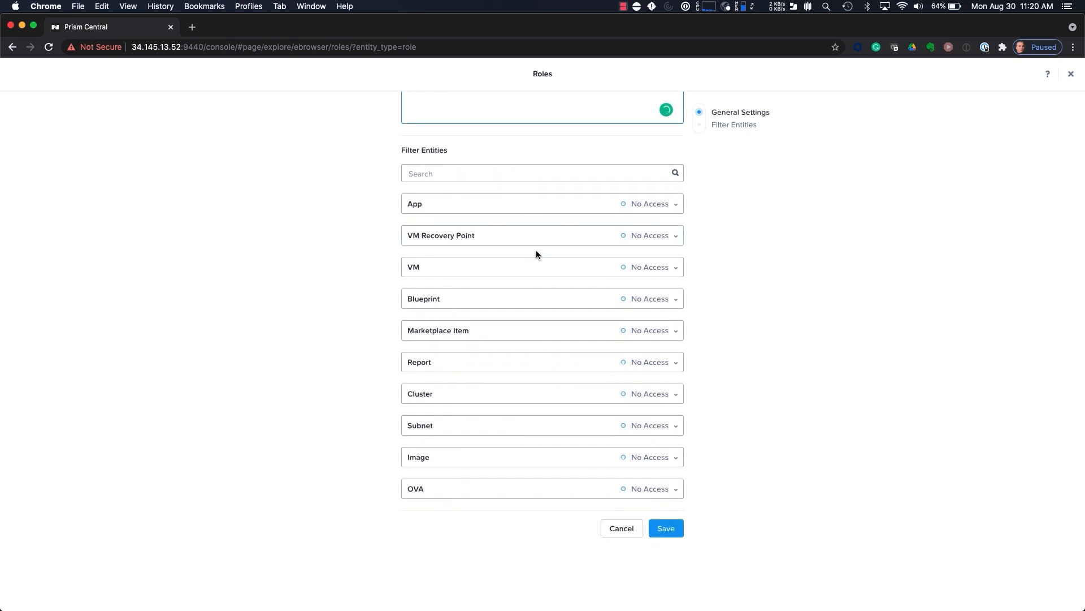
{"action": "left_click", "coordinate": [509, 269]}
{"action": "left_click", "coordinate": [435, 349]}
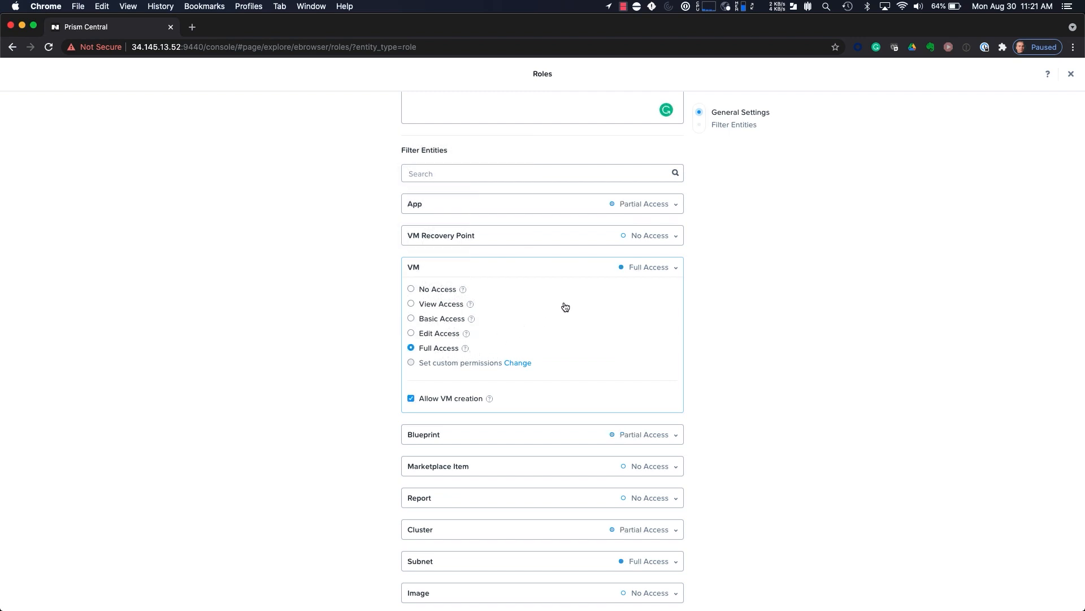
Grant the role Full Access to the Cluster entity.
{"action": "scroll", "coordinate": [565, 307], "scroll_direction": "down", "scroll_amount": 3}
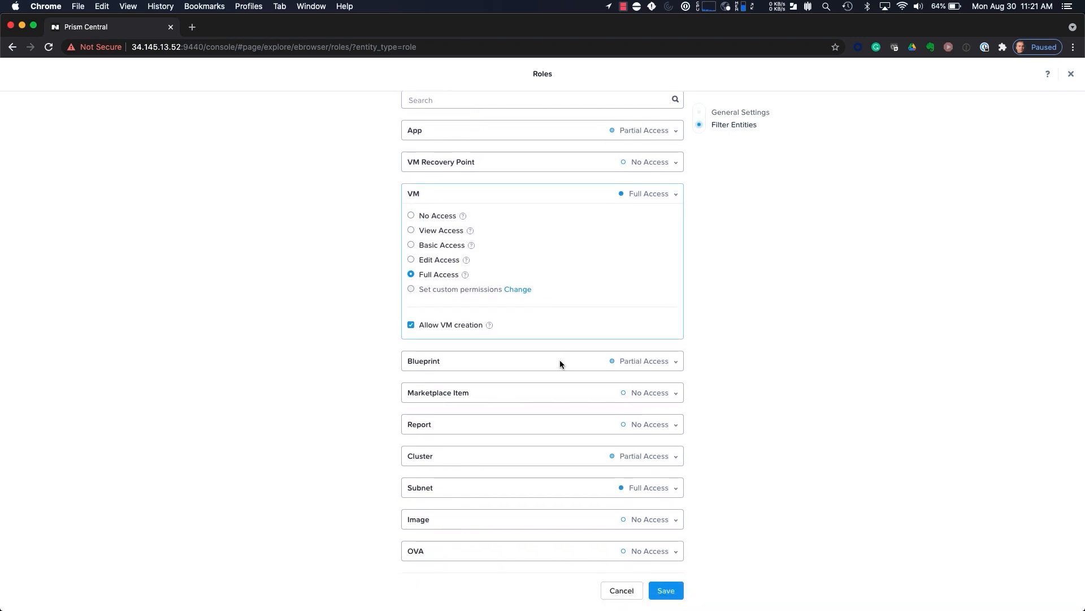
{"action": "left_click", "coordinate": [467, 460]}
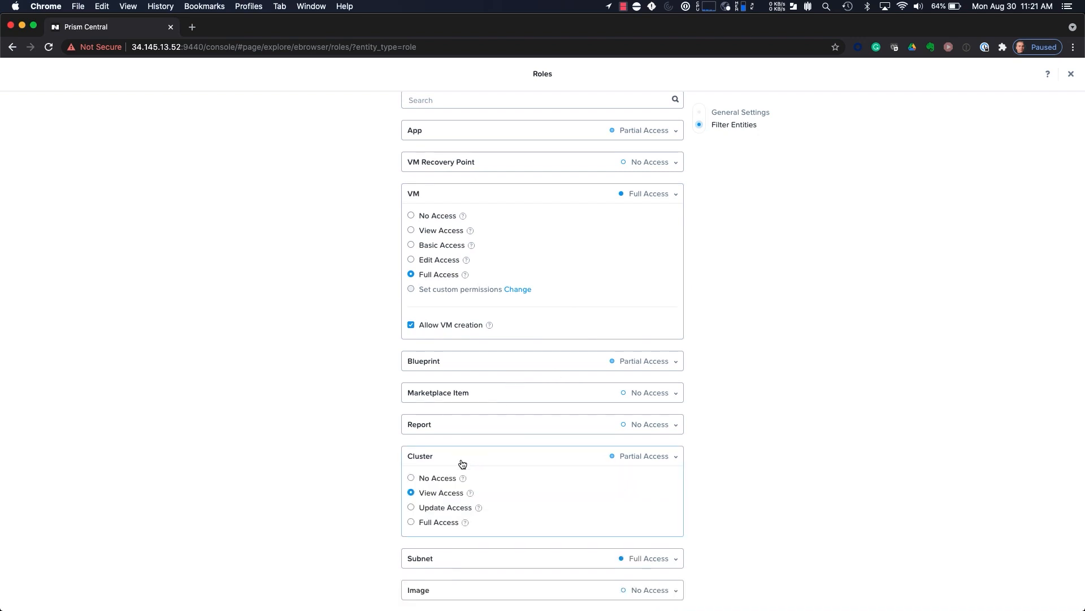
{"action": "left_click", "coordinate": [422, 523]}
Expand the Subnet access options and grant the role Full Access to the Image entity.
{"action": "scroll", "coordinate": [489, 468], "scroll_direction": "down", "scroll_amount": 2}
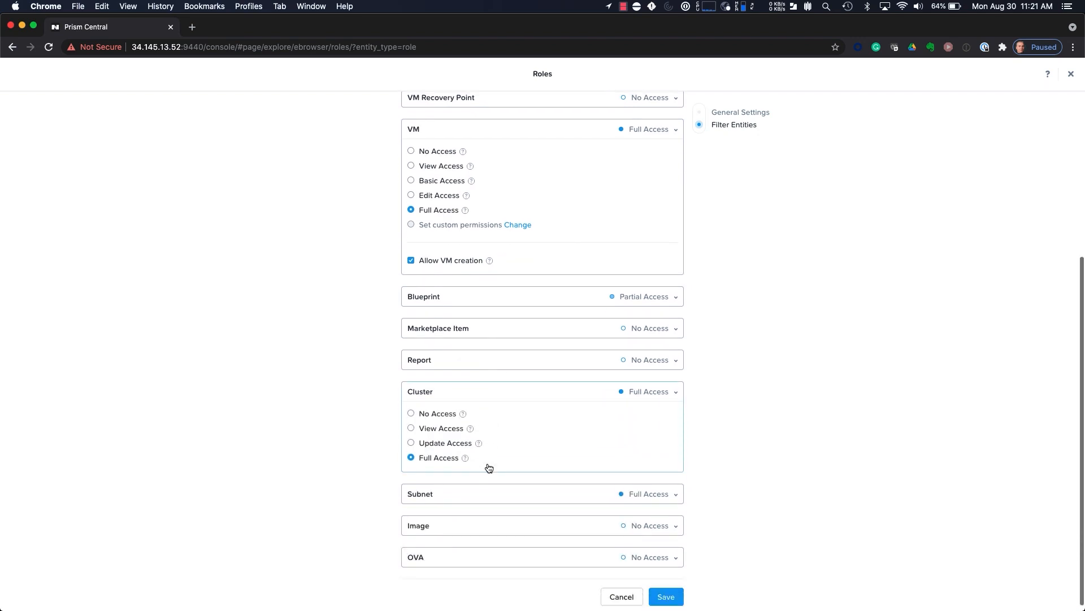
{"action": "left_click", "coordinate": [449, 487]}
{"action": "scroll", "coordinate": [421, 541], "scroll_direction": "down", "scroll_amount": 3}
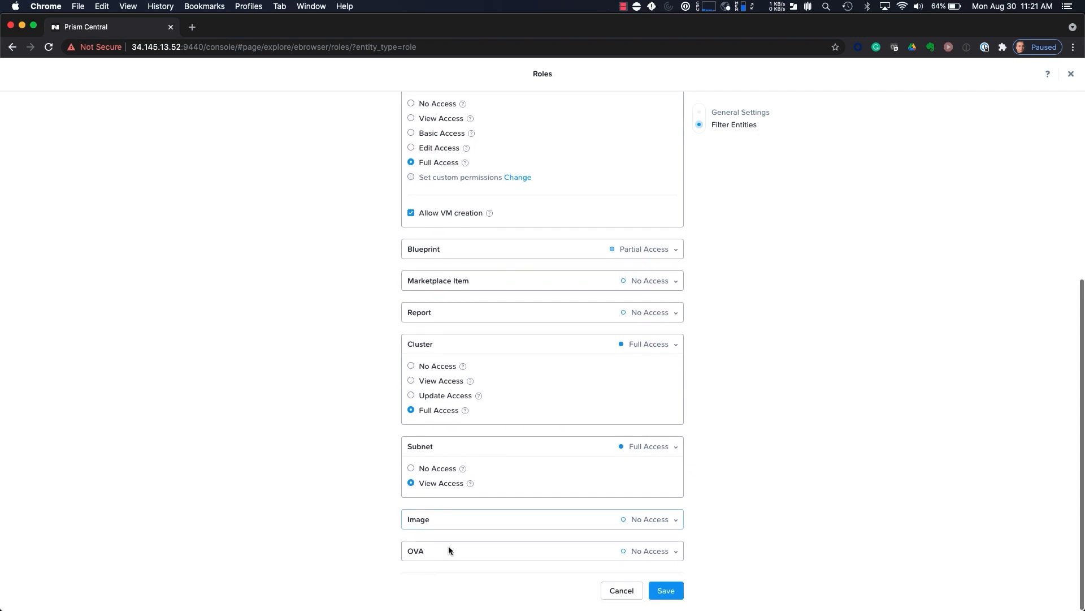
{"action": "left_click", "coordinate": [478, 525]}
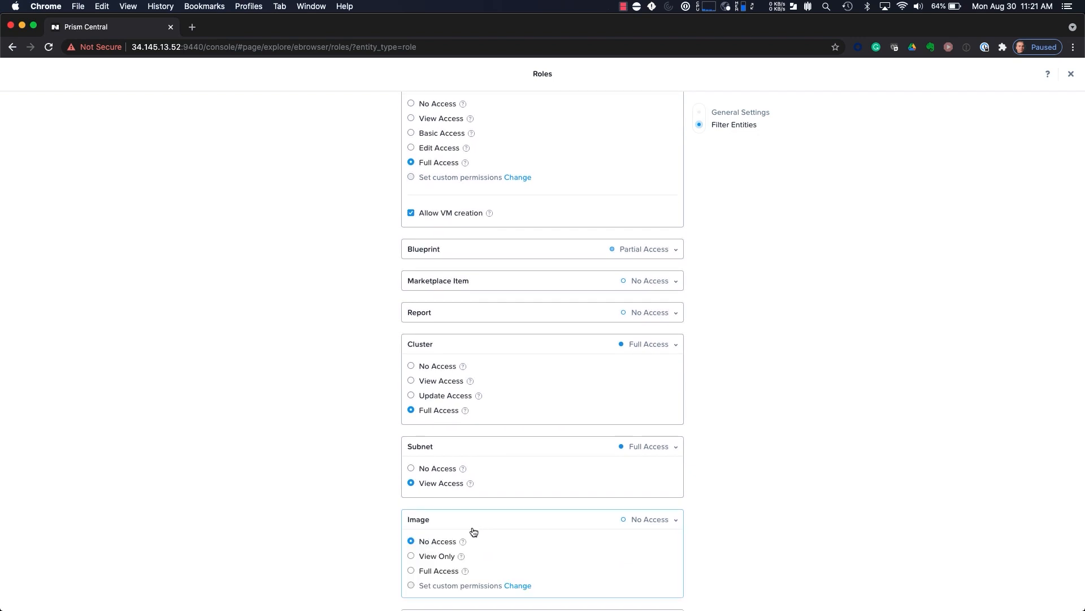
{"action": "left_click", "coordinate": [438, 571]}
{"action": "scroll", "coordinate": [469, 555], "scroll_direction": "down", "scroll_amount": 2}
{"action": "scroll", "coordinate": [468, 555], "scroll_direction": "down", "scroll_amount": 1}
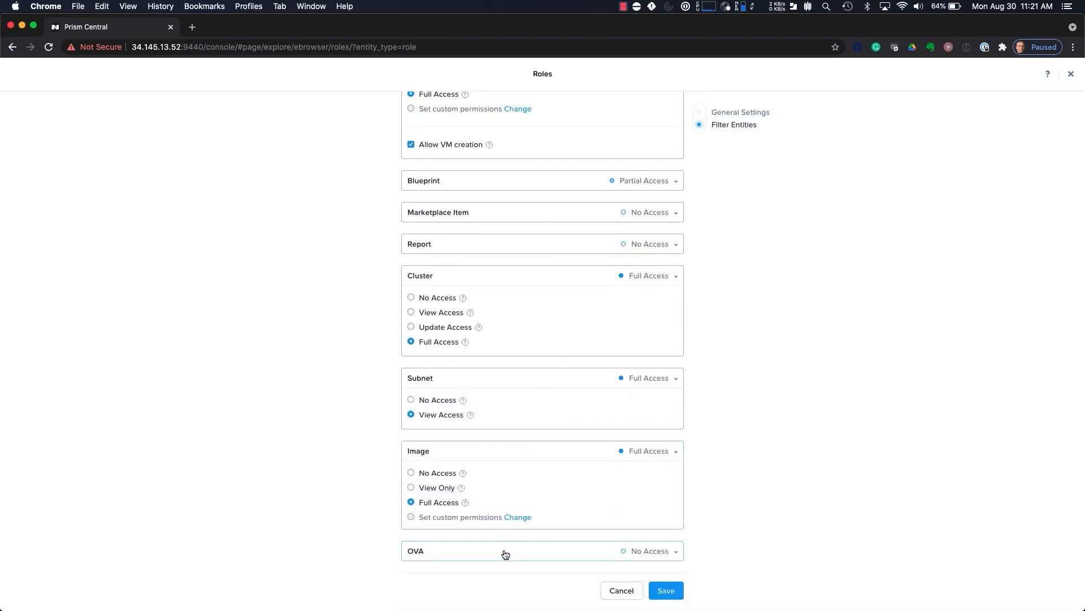
Grant the role Full Access to the OVA entity and save the new role.
{"action": "left_click", "coordinate": [494, 558]}
{"action": "scroll", "coordinate": [452, 574], "scroll_direction": "down", "scroll_amount": 3}
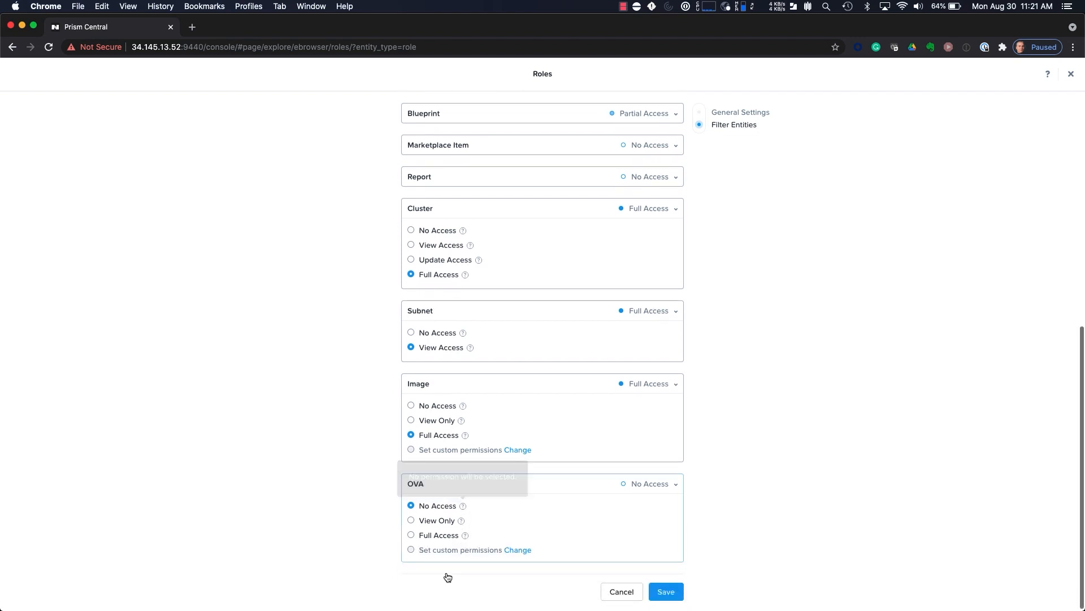
{"action": "left_click", "coordinate": [437, 534]}
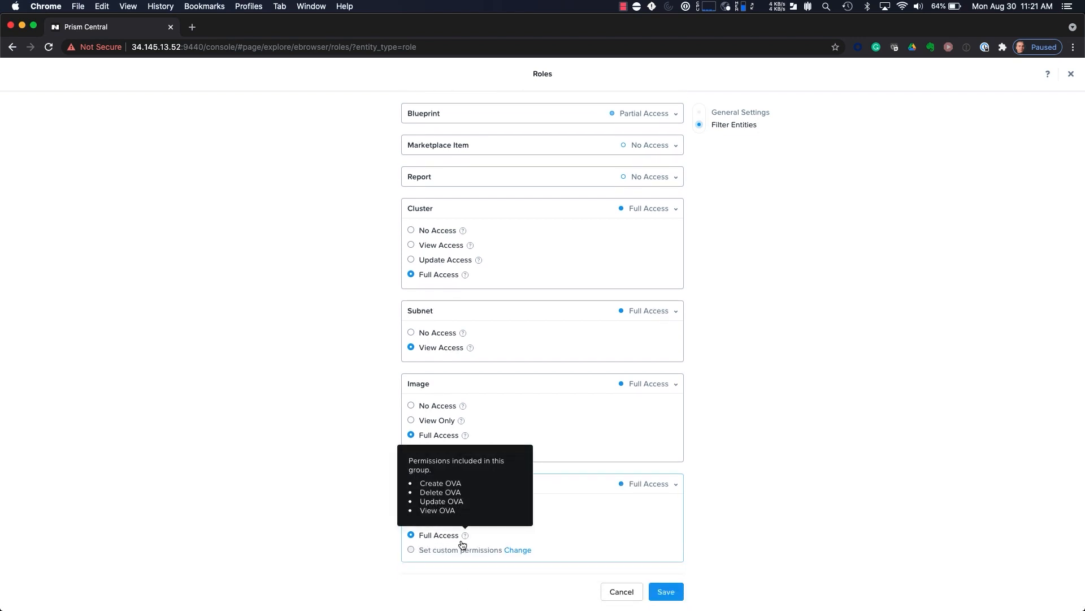
{"action": "left_click", "coordinate": [666, 591]}
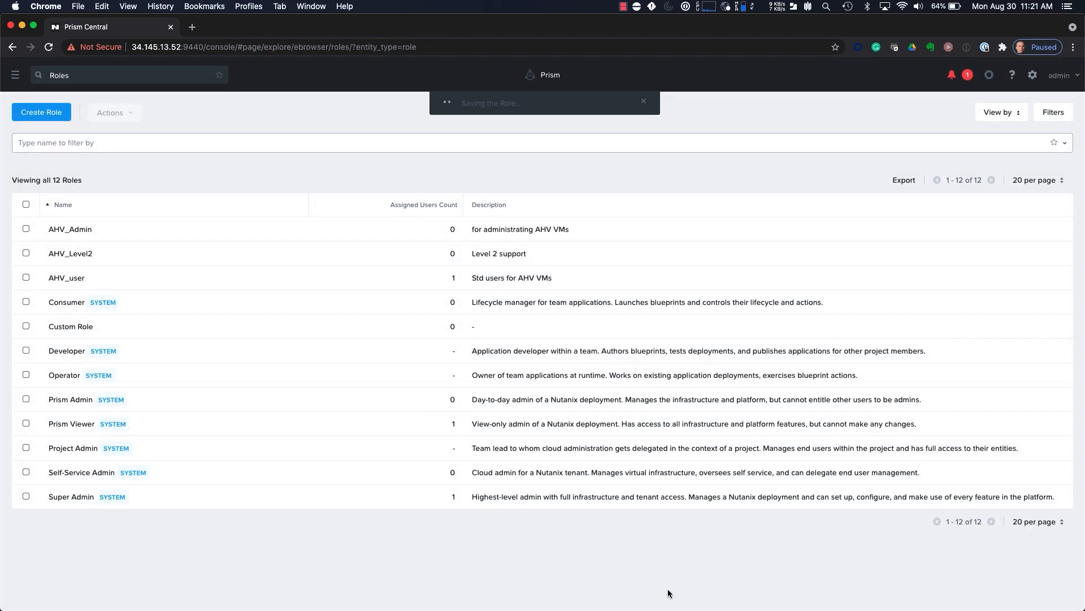
Start a new assignment for the AHV_Admin role and add the AHV admin account from the NTNXLAB (AD) directory.
{"action": "left_click", "coordinate": [70, 230]}
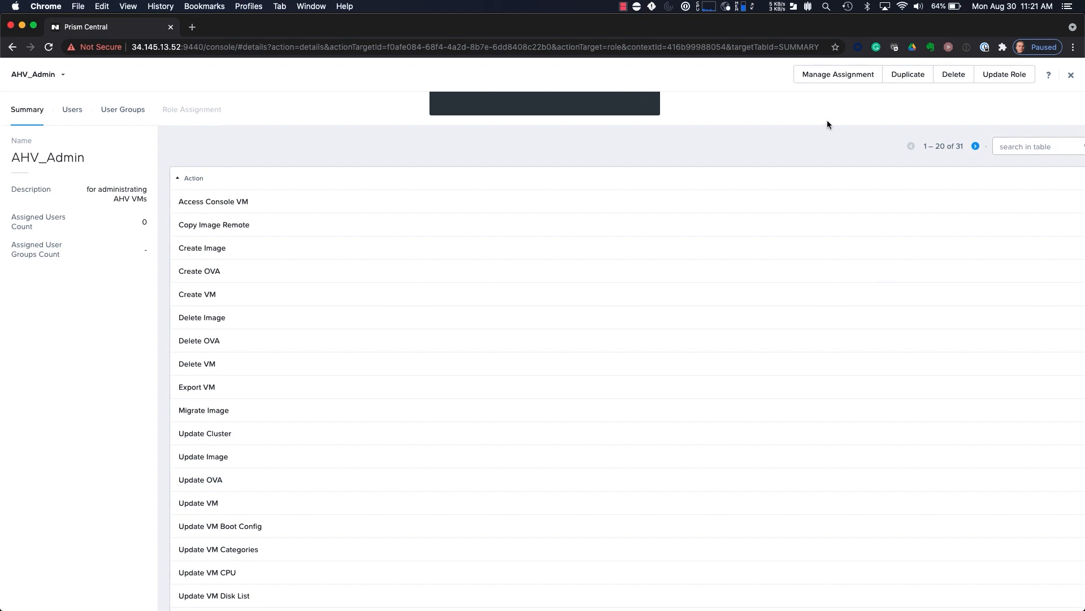
{"action": "left_click", "coordinate": [847, 81]}
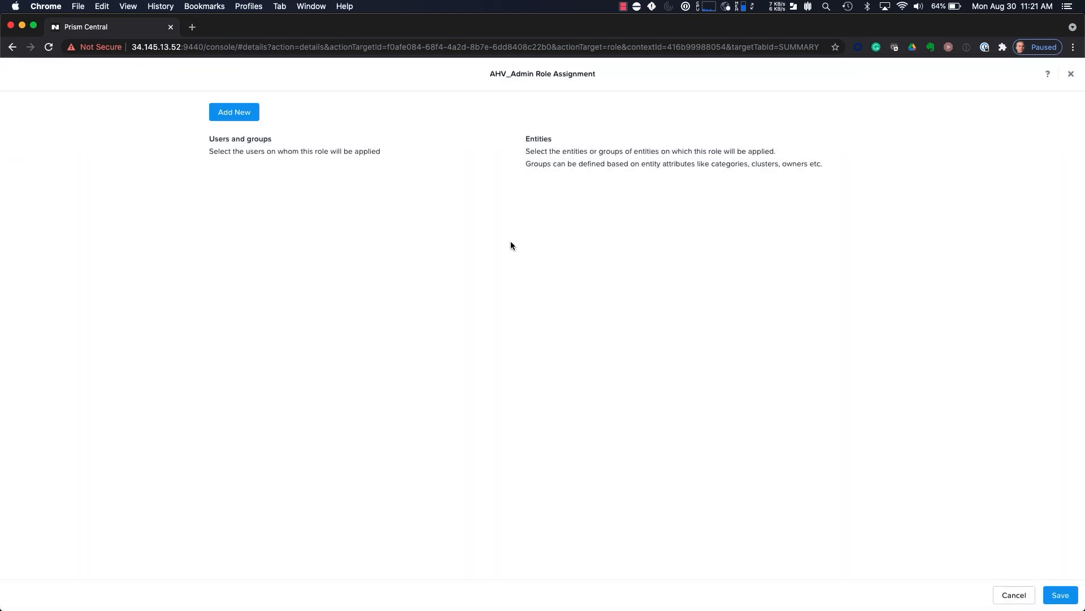
{"action": "left_click", "coordinate": [239, 112]}
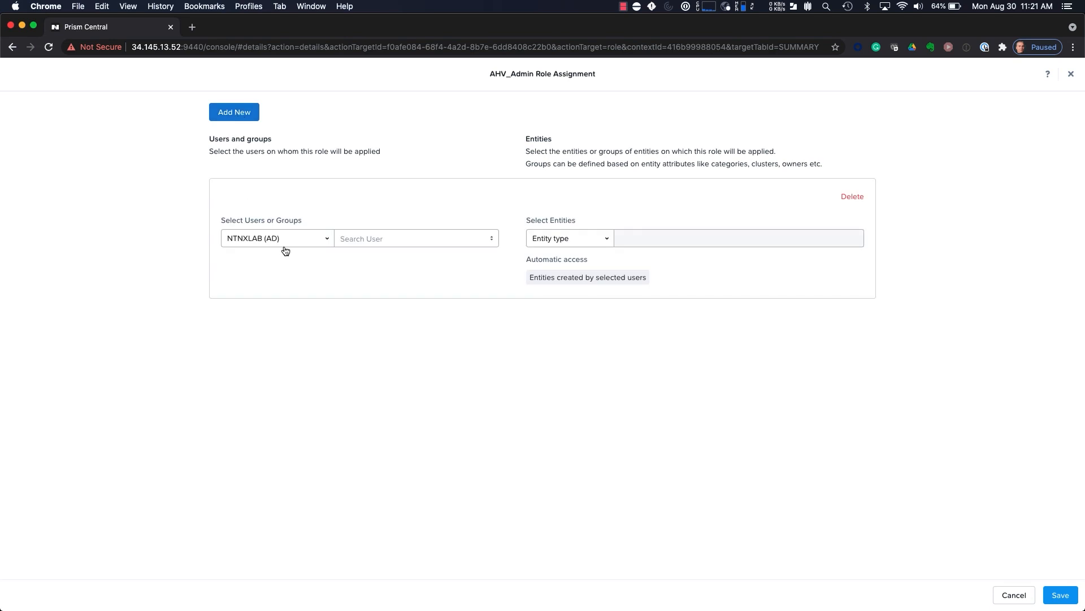
{"action": "left_click", "coordinate": [377, 239]}
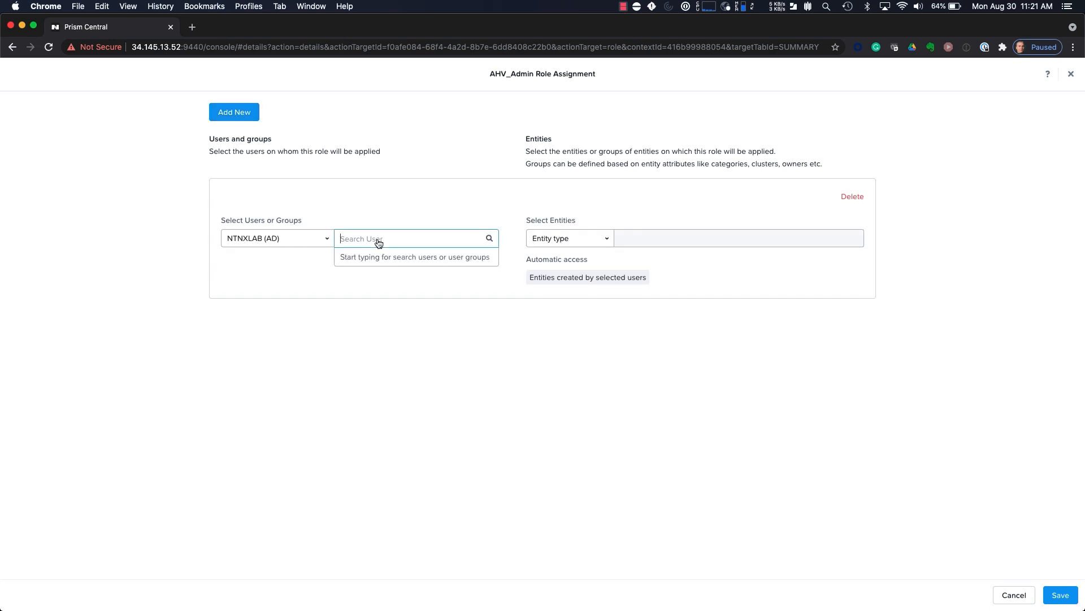
{"action": "type", "text": "ahv"}
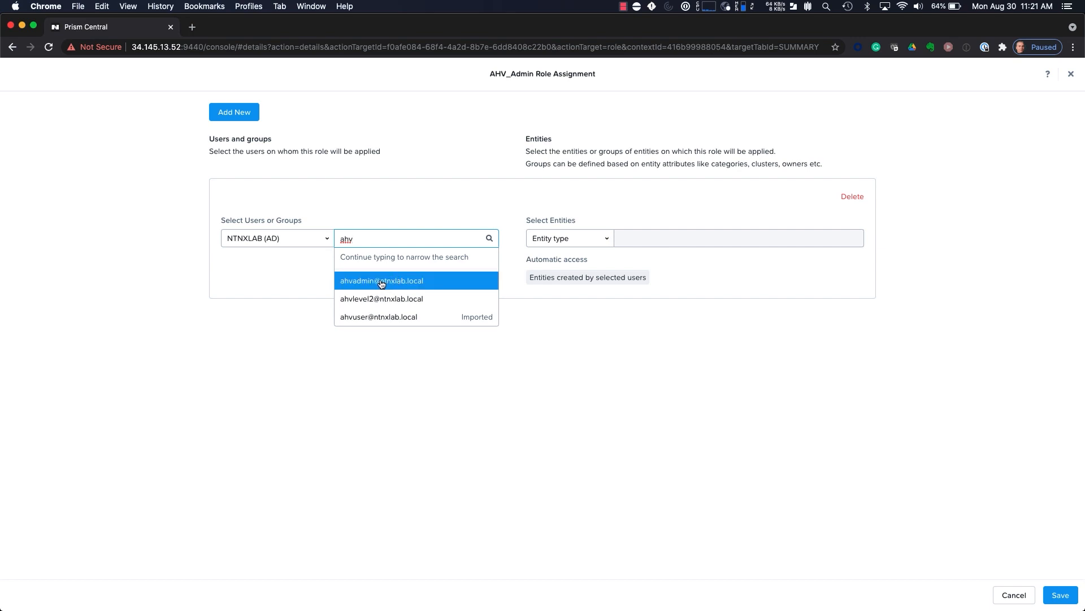
{"action": "left_click", "coordinate": [422, 284]}
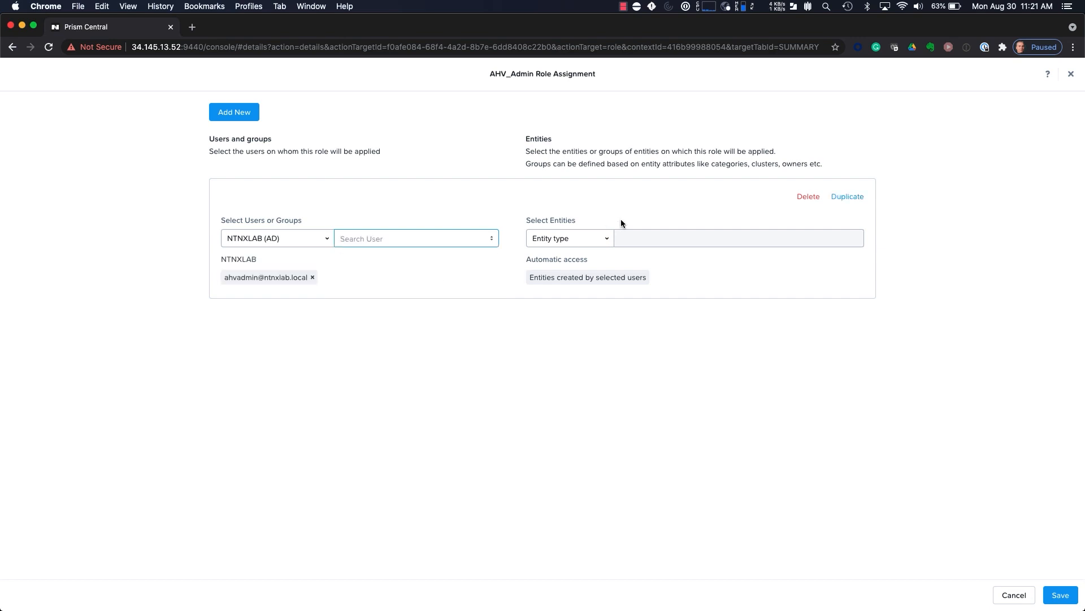
Add AHV Cluster entities in the category Permissions:Clusters to the role assignment.
{"action": "left_click", "coordinate": [598, 242]}
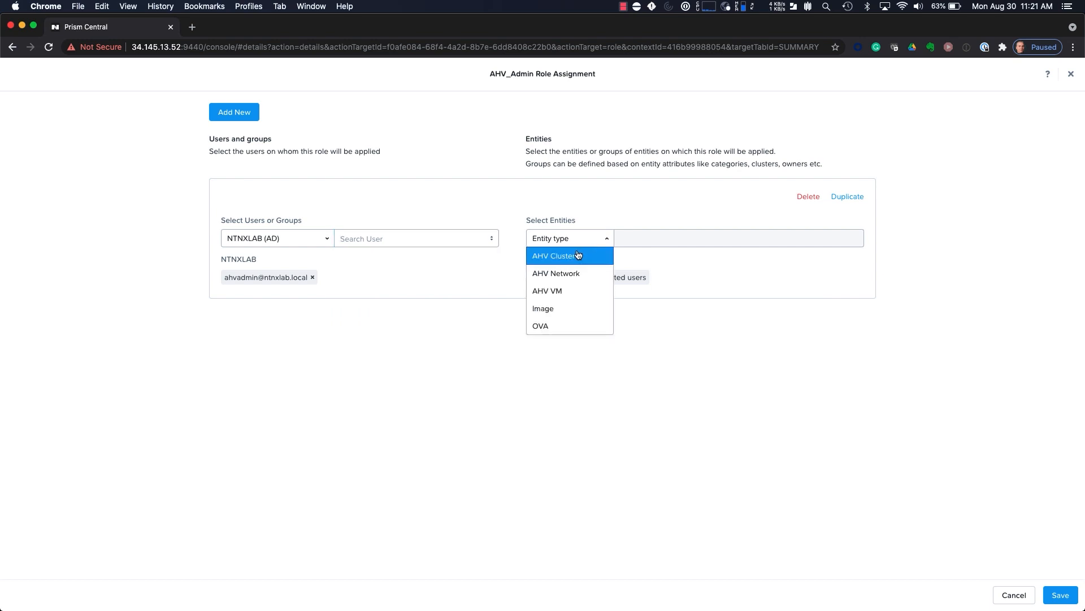
{"action": "left_click", "coordinate": [577, 255]}
{"action": "left_click", "coordinate": [666, 243]}
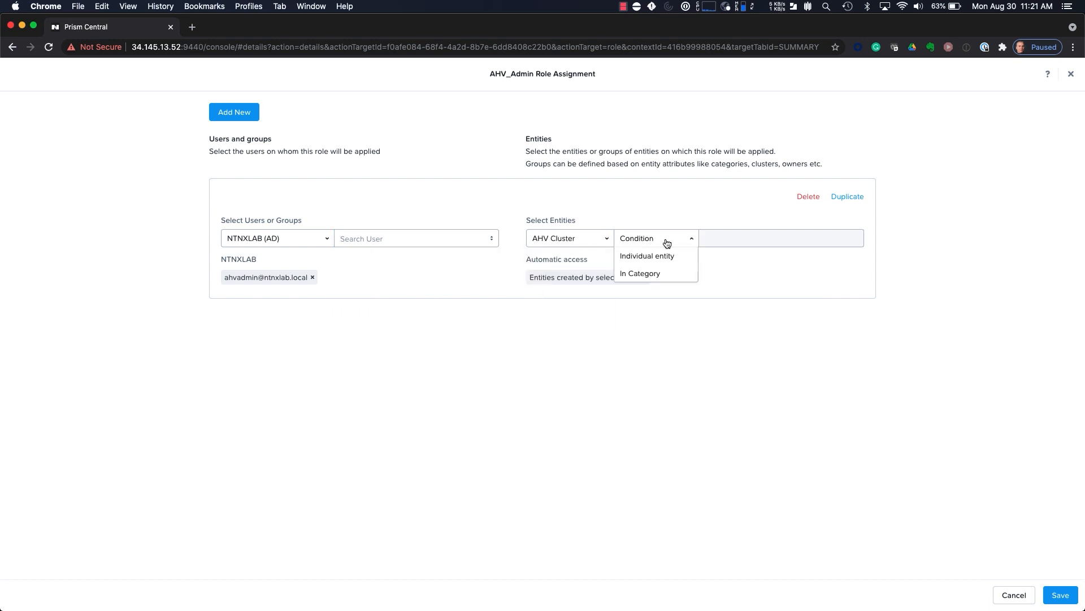
{"action": "left_click", "coordinate": [657, 274]}
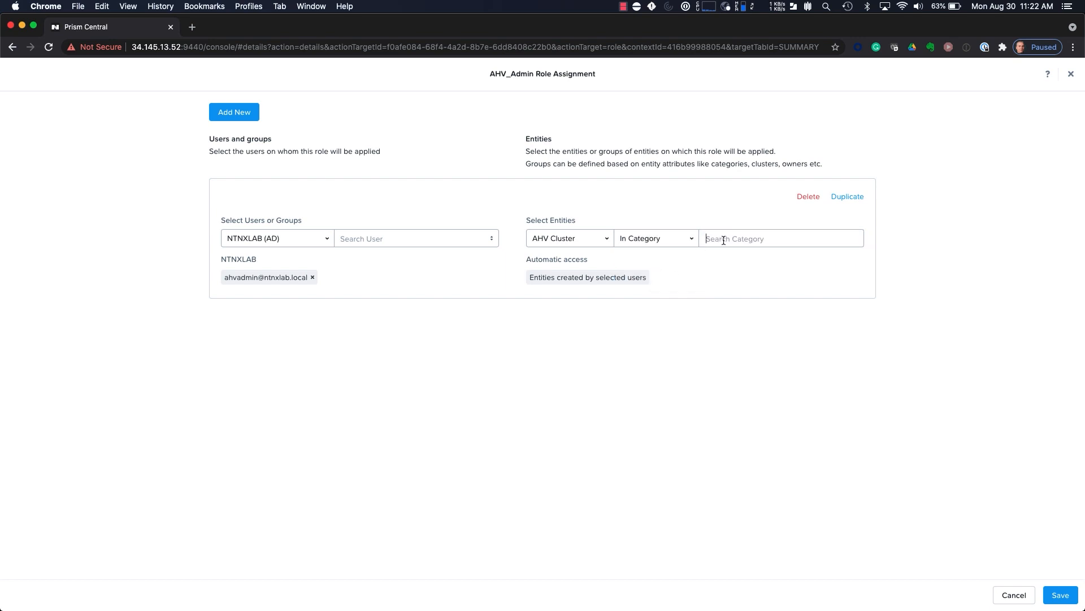
{"action": "type", "text": "per"}
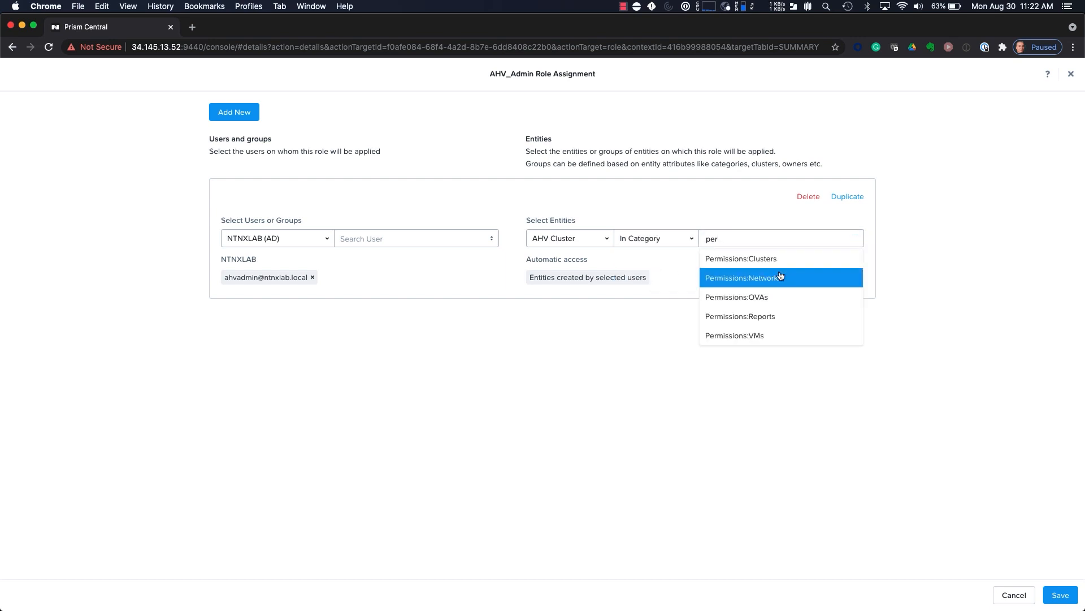
{"action": "left_click", "coordinate": [776, 259]}
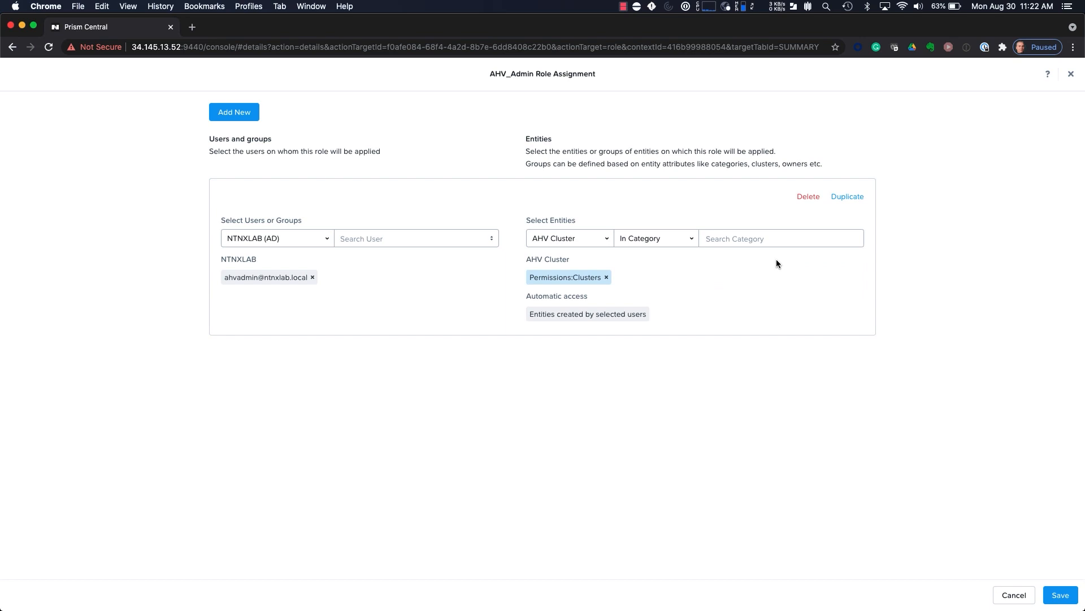
Add AHV Network entities in the category Permissions:Networks to the role assignment.
{"action": "left_click", "coordinate": [608, 242]}
{"action": "left_click", "coordinate": [580, 273]}
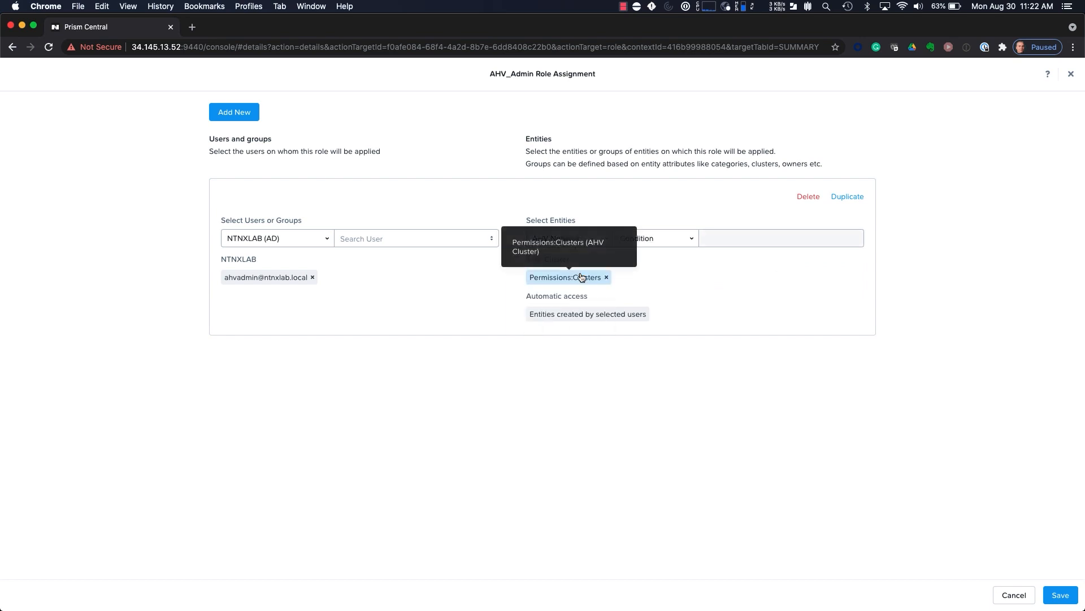
{"action": "left_click", "coordinate": [681, 245]}
{"action": "left_click", "coordinate": [678, 273]}
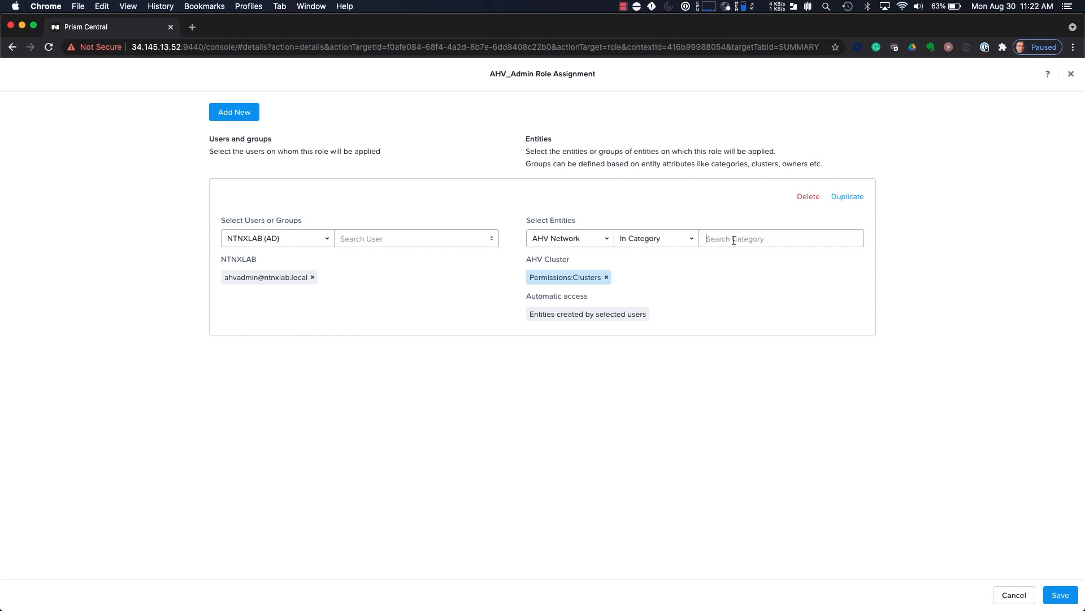
{"action": "type", "text": "perm"}
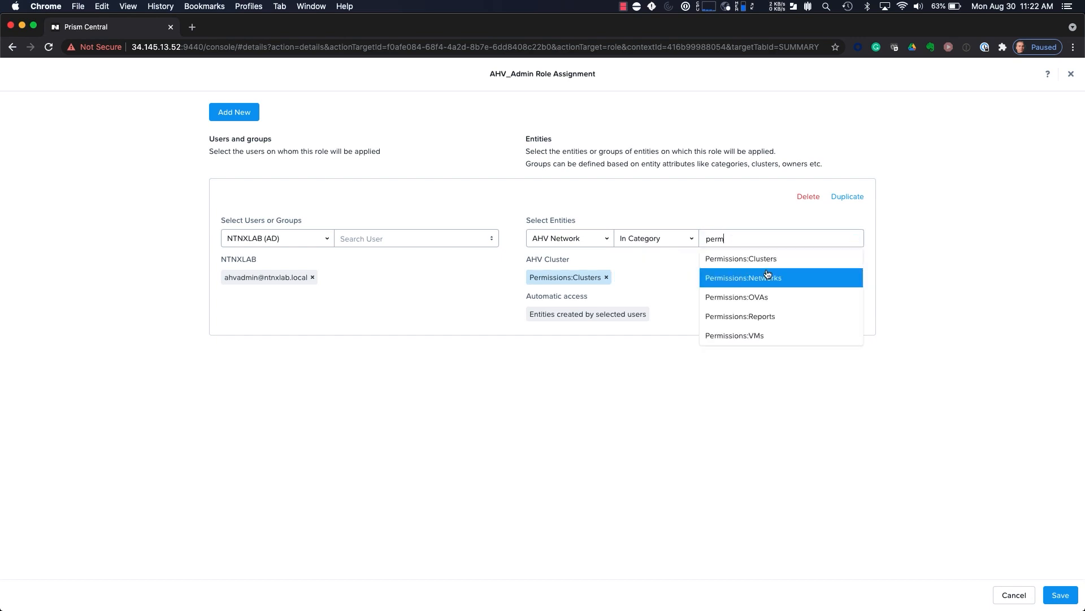
{"action": "left_click", "coordinate": [776, 279]}
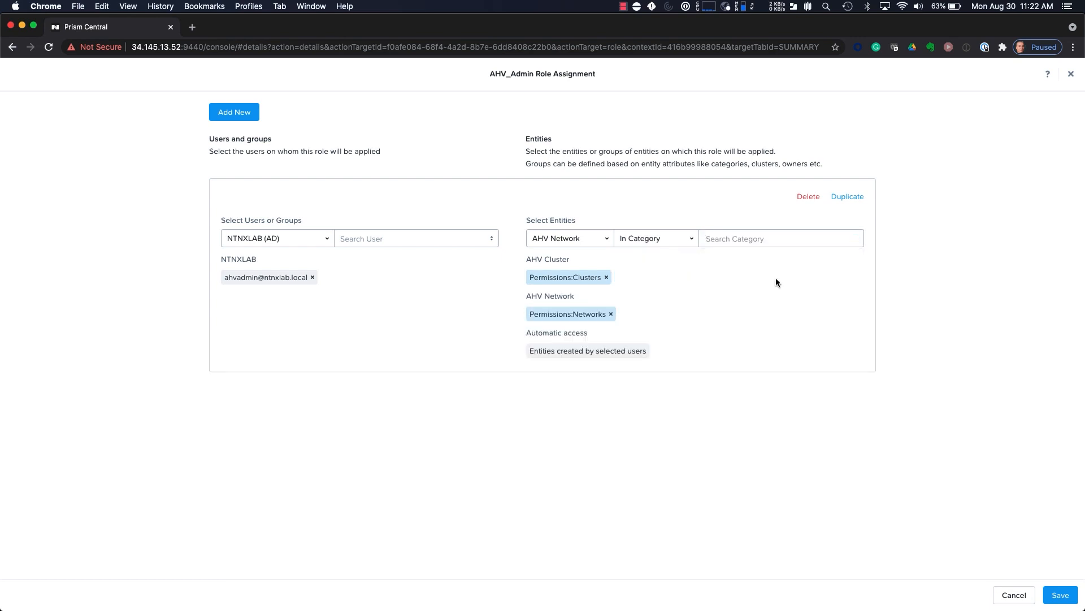
Add AHV VM entities in the category Permissions:VMs, save the role assignment and return to the roles list.
{"action": "left_click", "coordinate": [606, 239]}
{"action": "left_click", "coordinate": [574, 290]}
{"action": "left_click", "coordinate": [686, 239]}
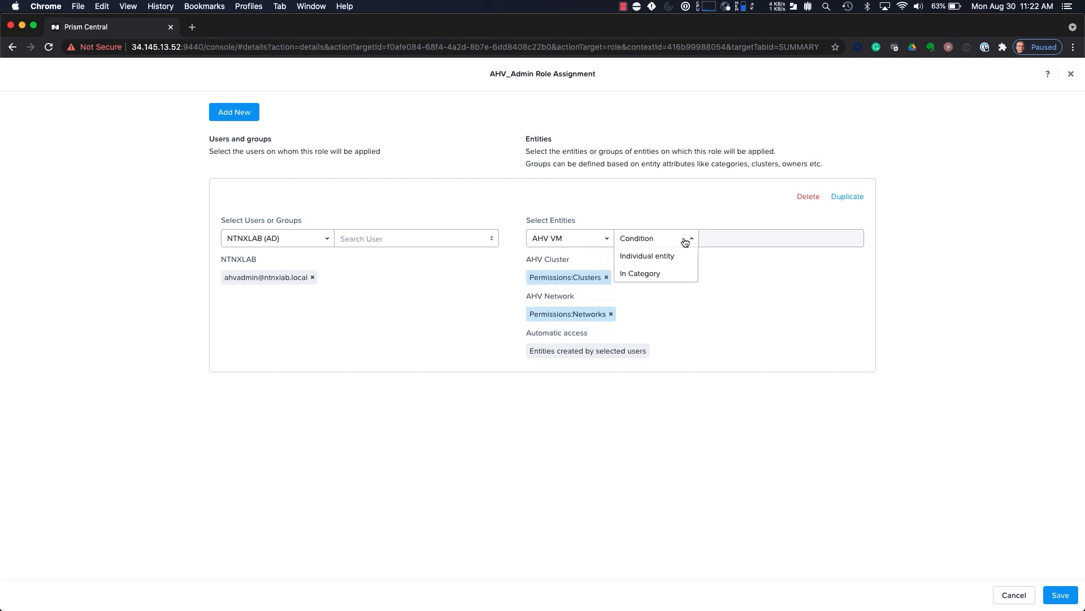
{"action": "left_click", "coordinate": [658, 272]}
{"action": "left_click", "coordinate": [751, 239]}
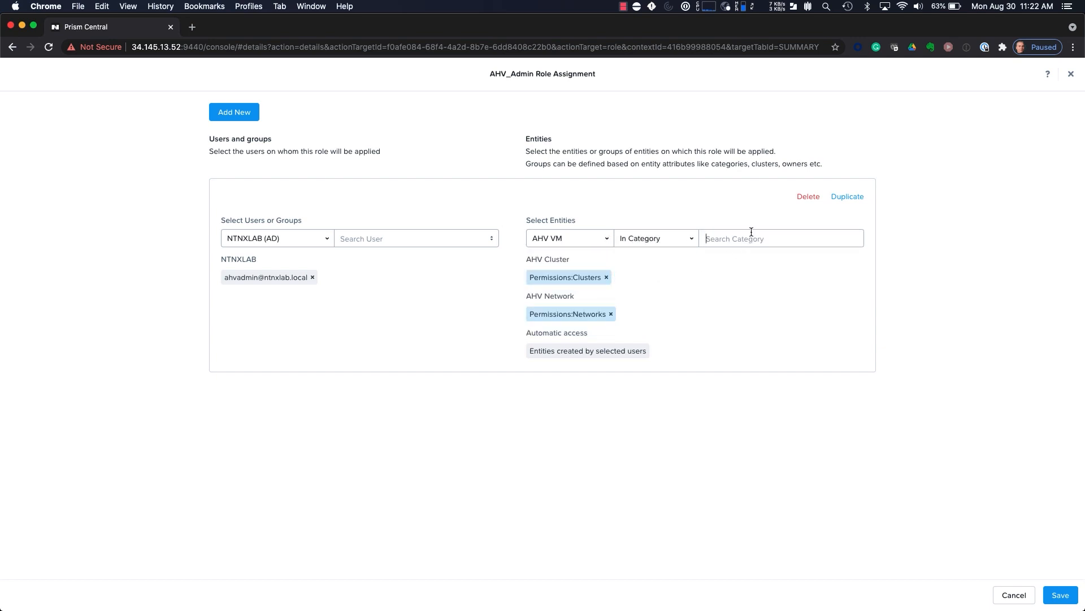
{"action": "type", "text": "perm"}
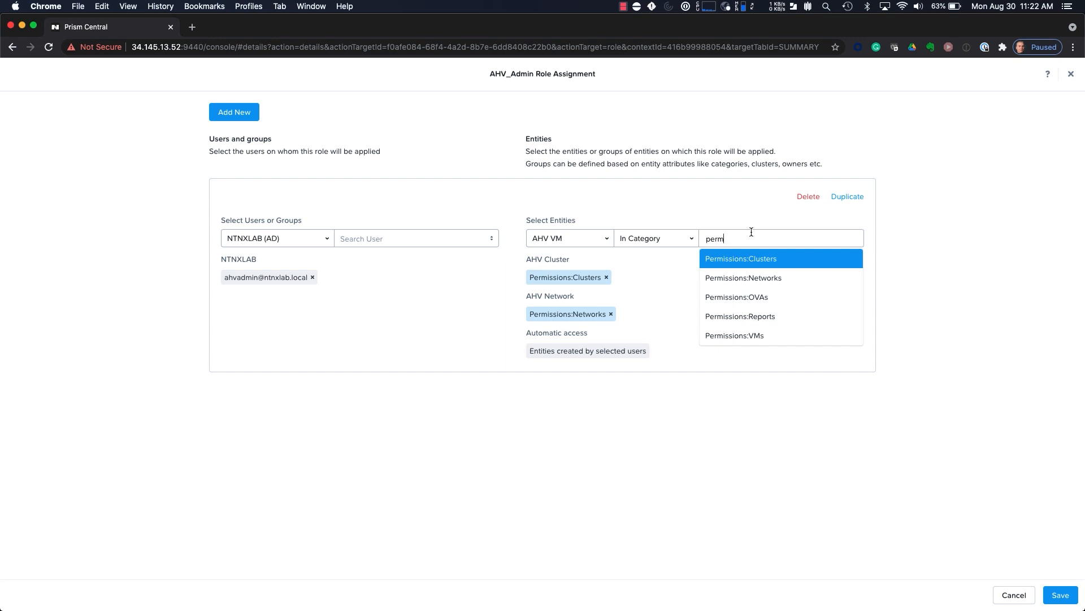
{"action": "left_click", "coordinate": [750, 334]}
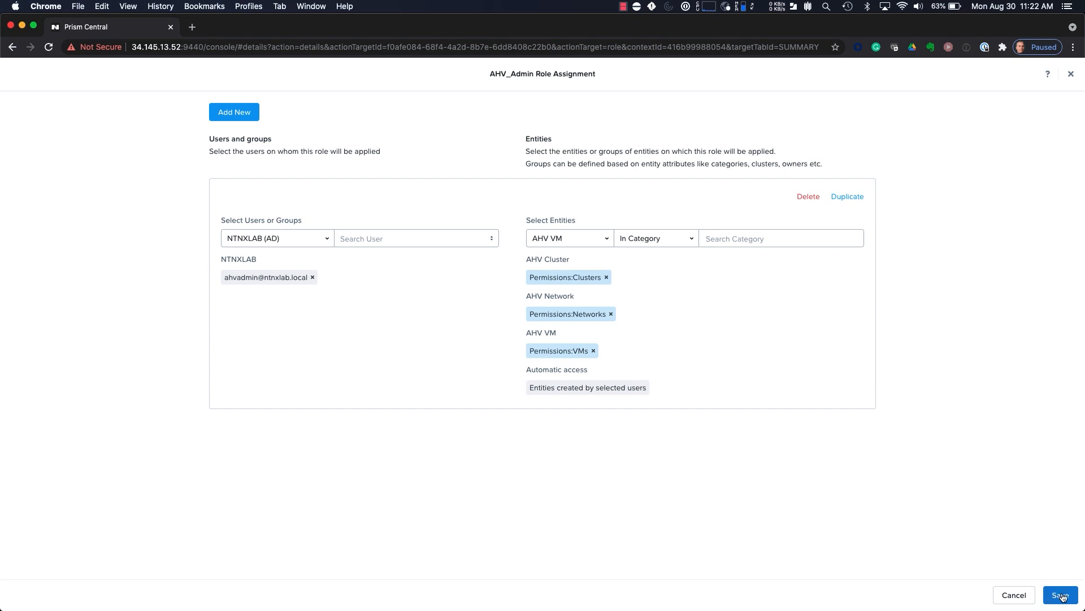
{"action": "left_click", "coordinate": [1061, 596]}
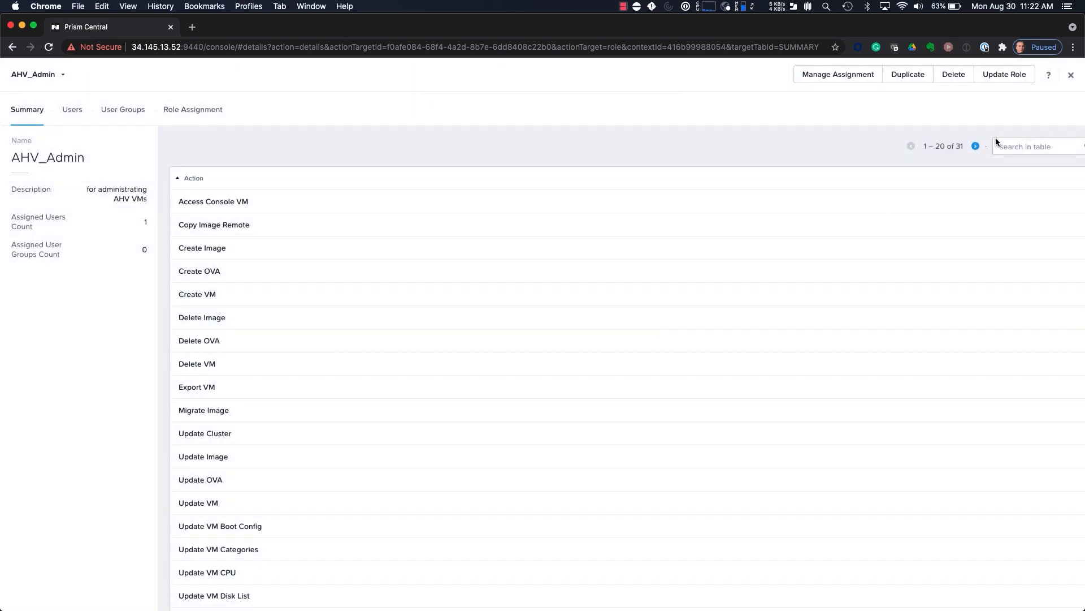
{"action": "left_click", "coordinate": [1070, 74]}
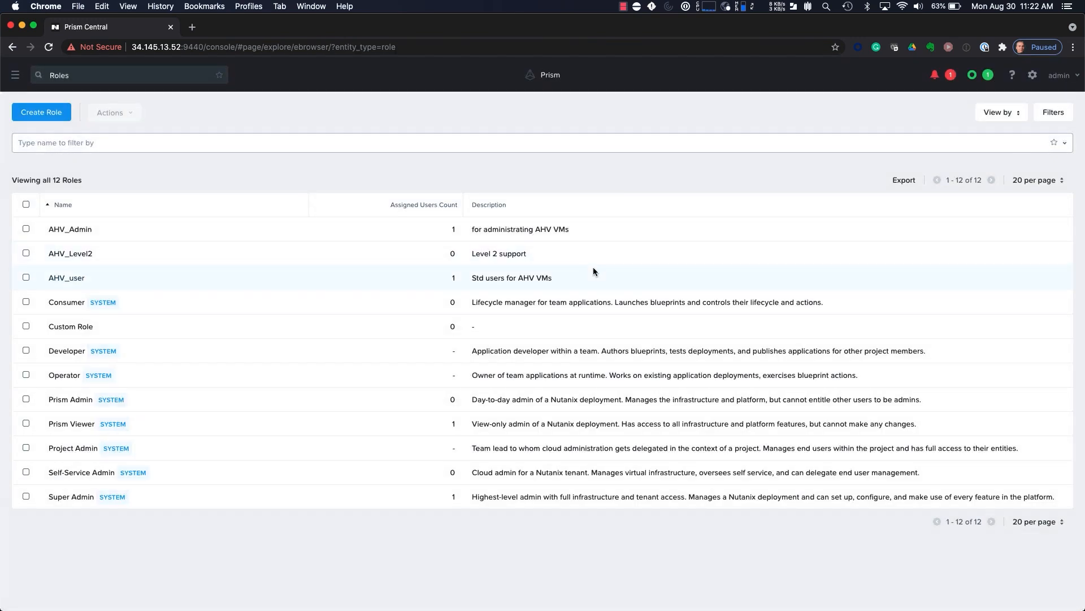